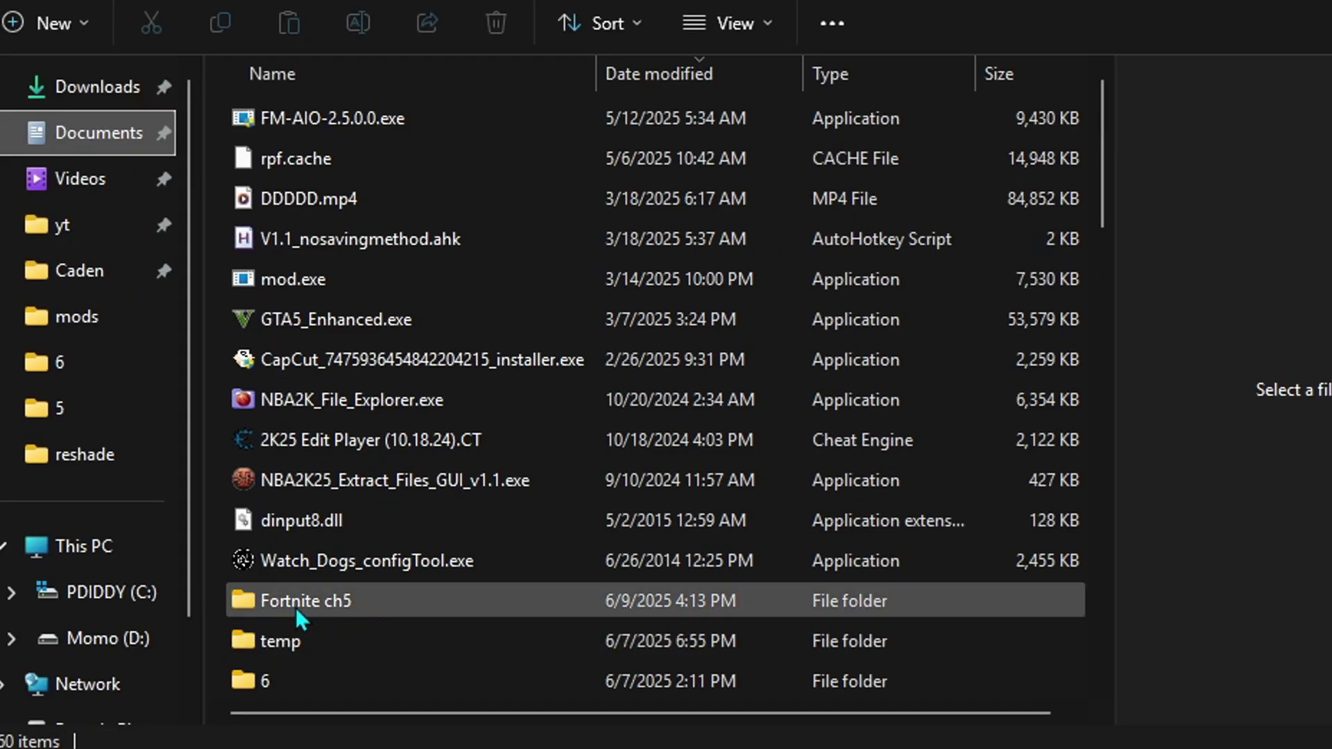
Step: Look through the Fortnite ch5 folder in Documents and the System64 folder on drive D, and return to the launcher library
double_click(351, 601)
double_click(295, 130)
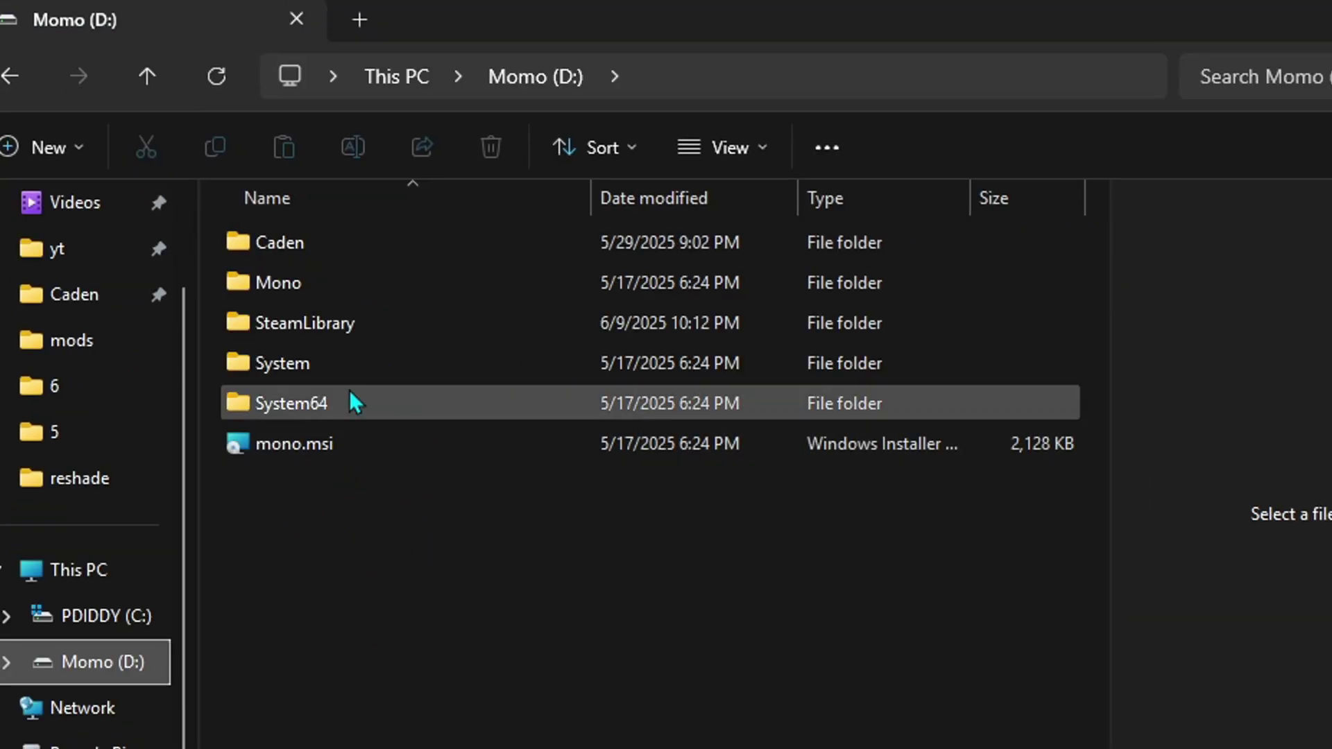
double_click(327, 410)
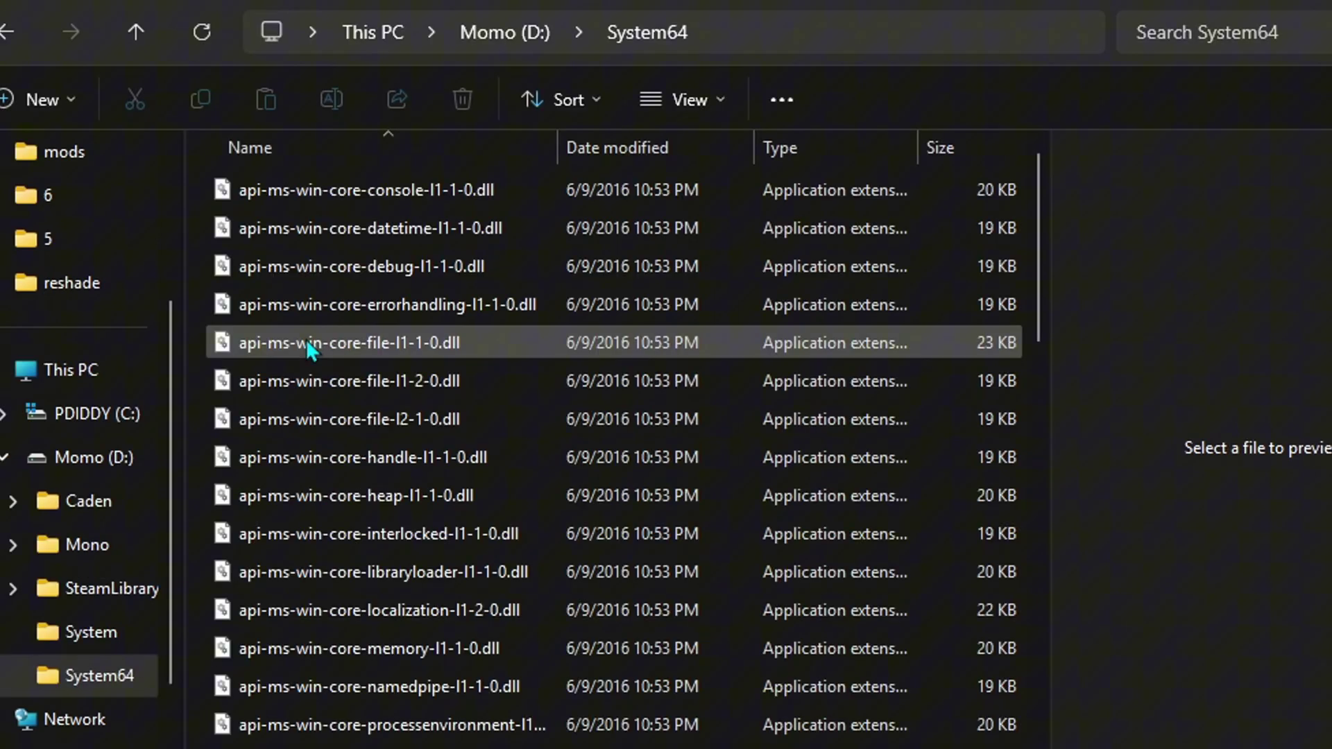
scroll(611, 347, "down", 10)
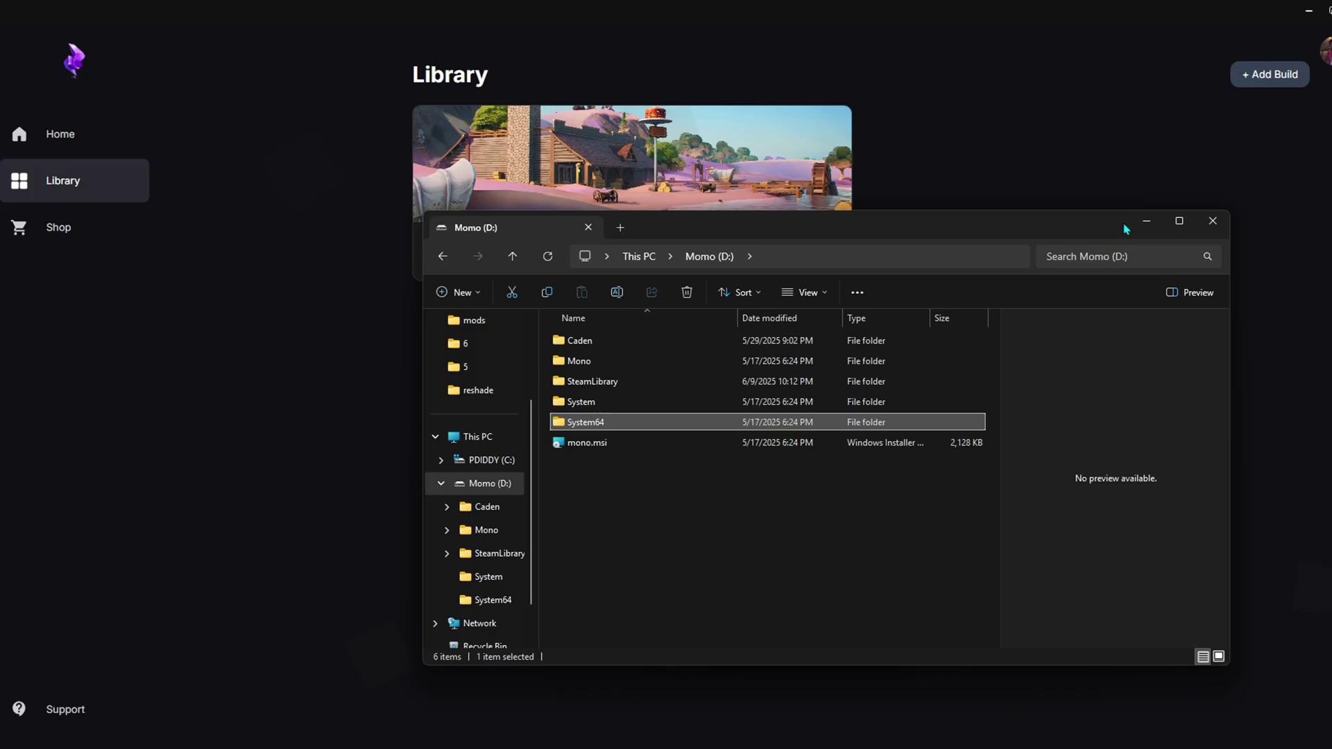
left_click(1149, 227)
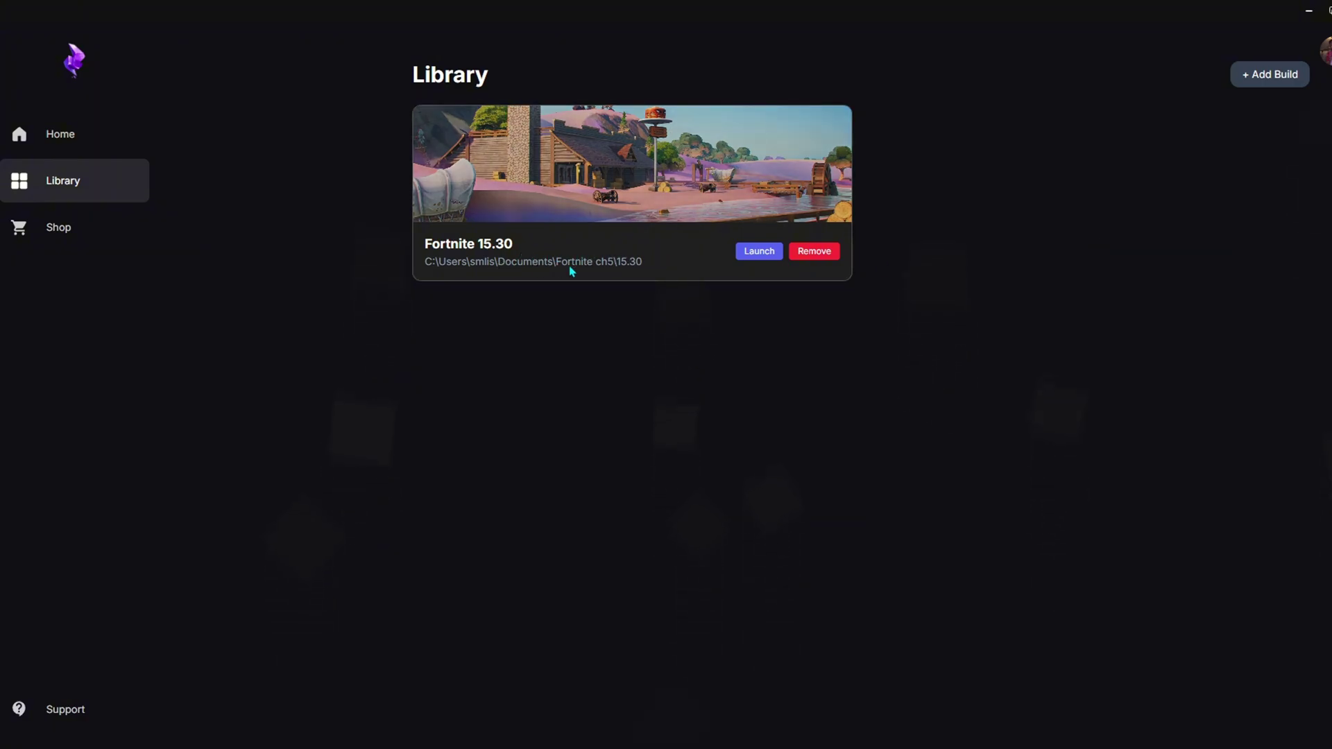
Step: Start adding a Fortnite build to the launcher library and choose Documents\Fortnite ch5\15.30 as its folder
key("alt+Tab")
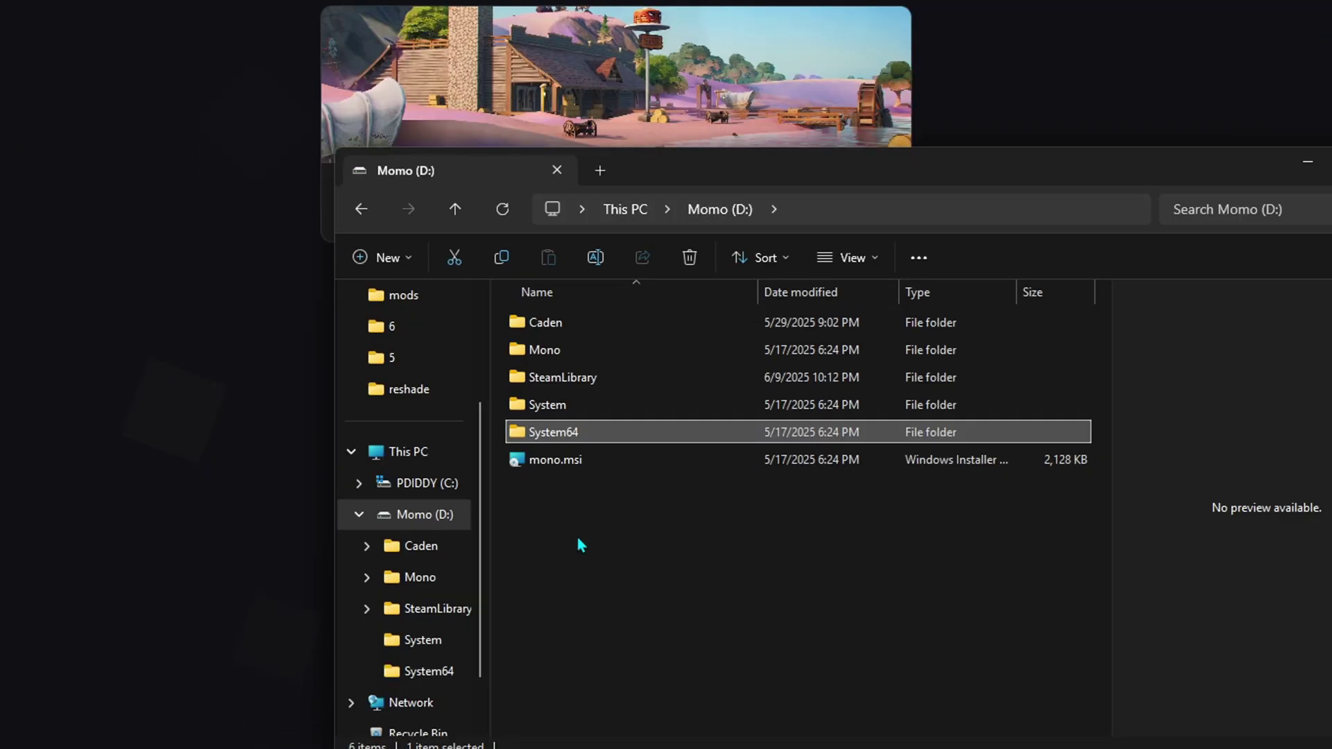
key("alt+Tab")
left_click(1266, 74)
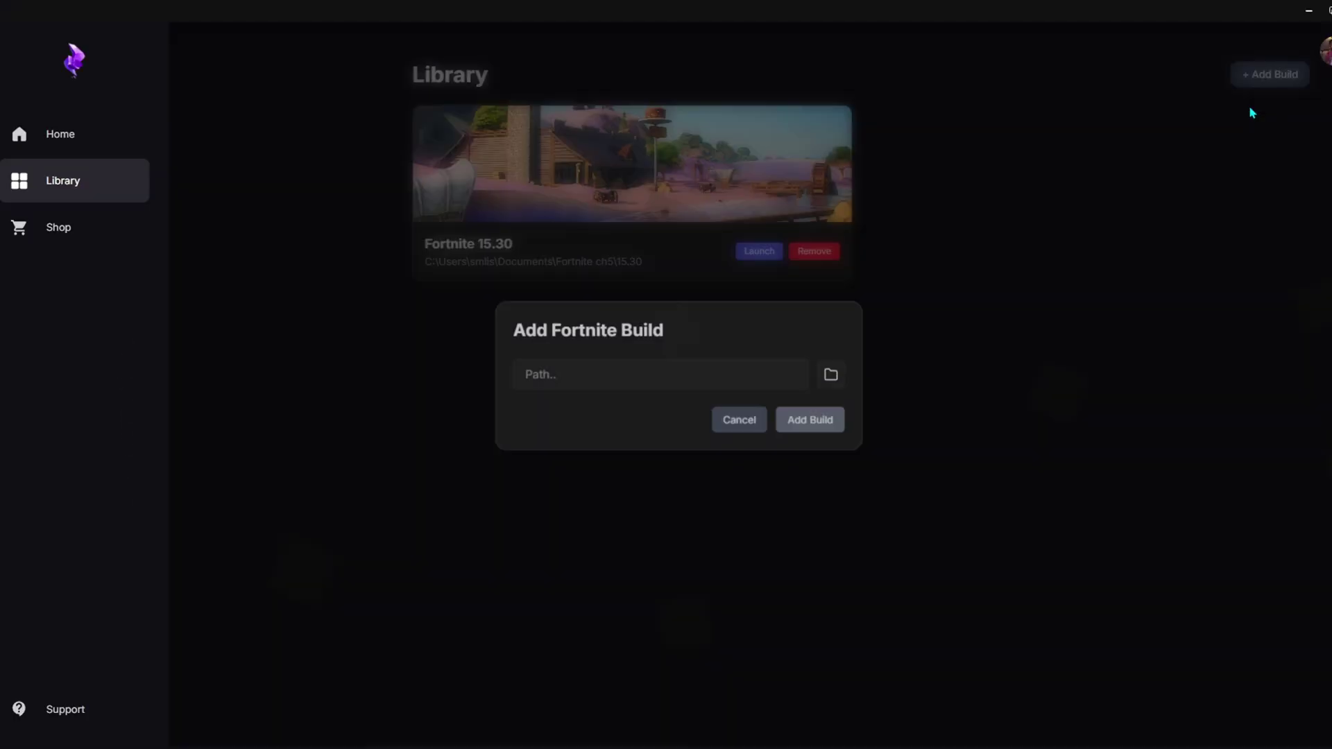
left_click(834, 378)
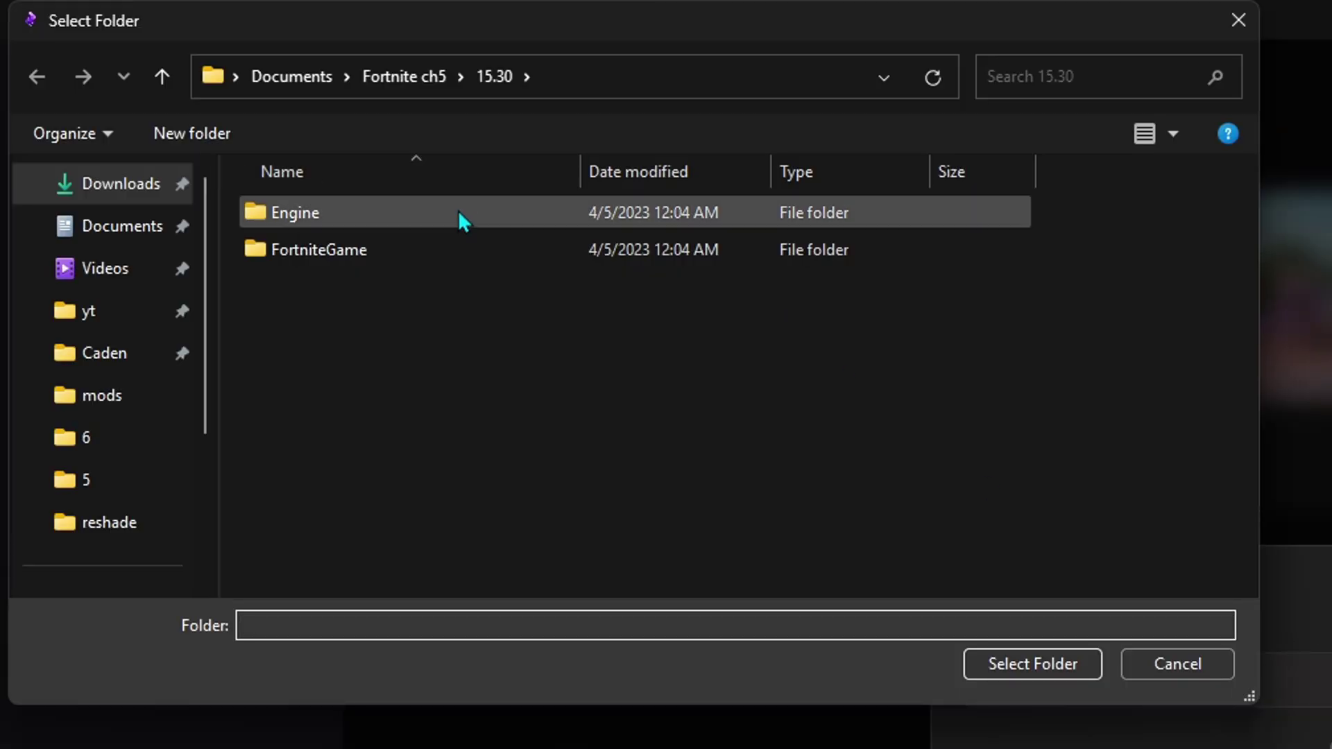
key("alt+Up")
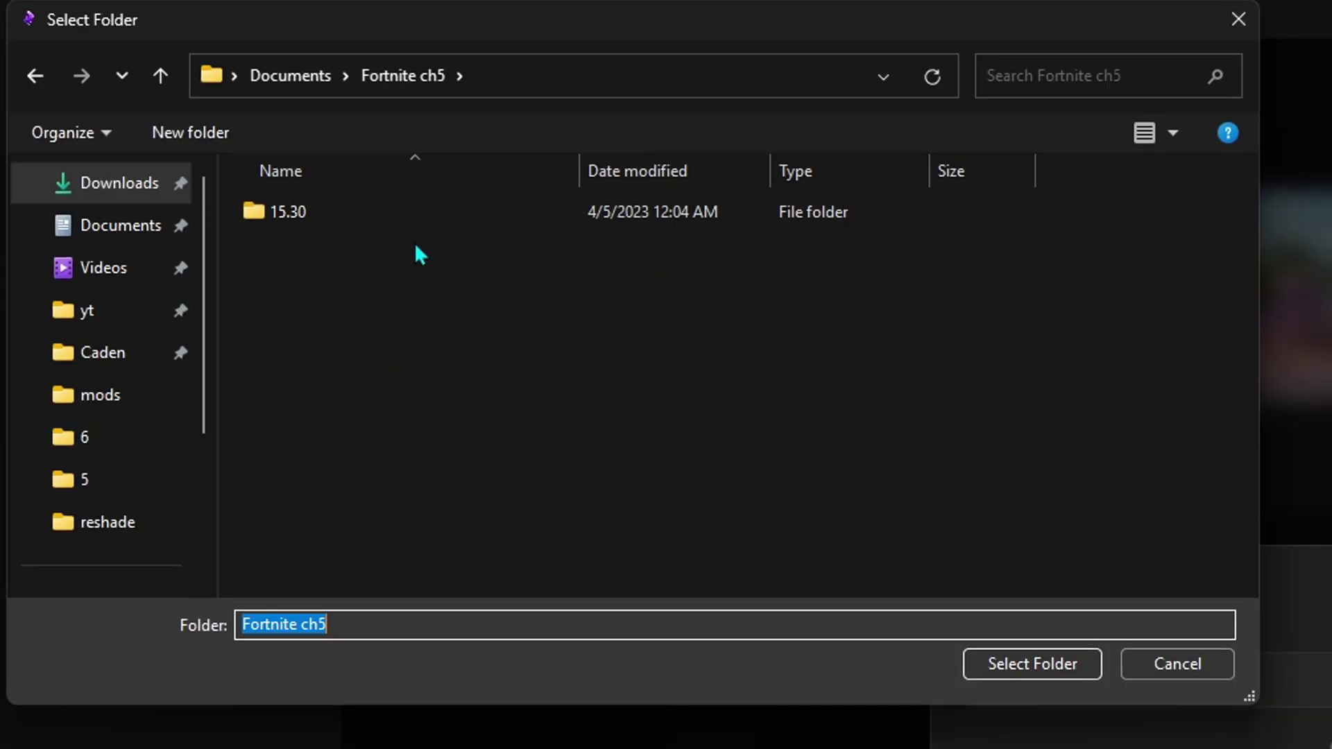
double_click(357, 212)
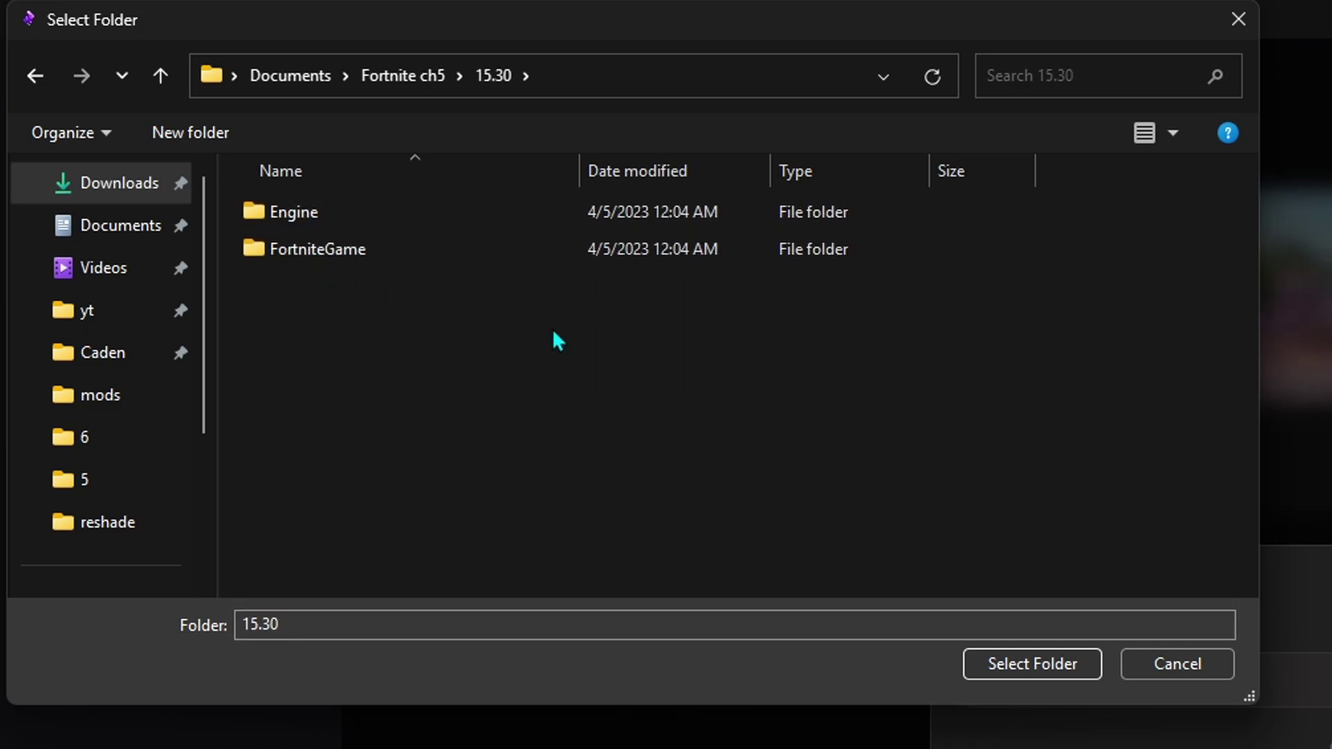
left_click(1030, 667)
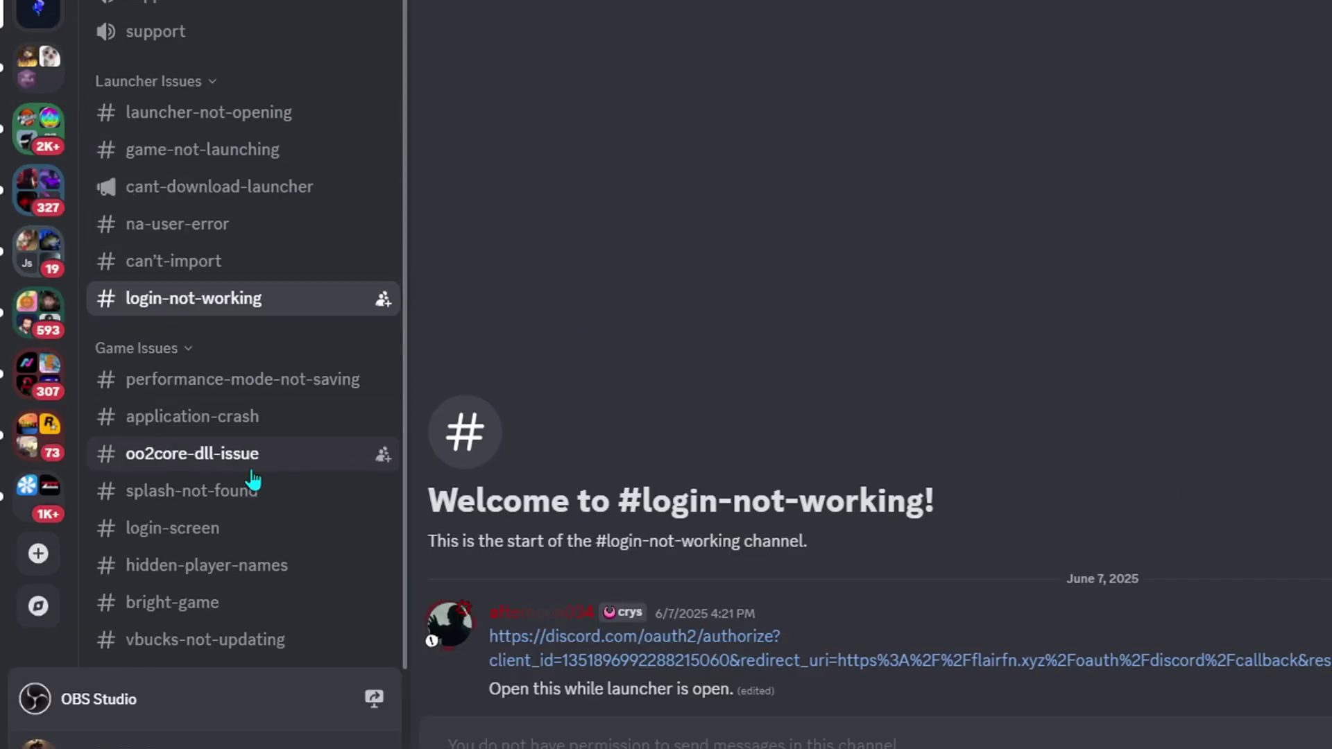
Step: In Discord, look through the launcher-not-opening, game-not-launching and cant-download-launcher support channels
left_click(333, 112)
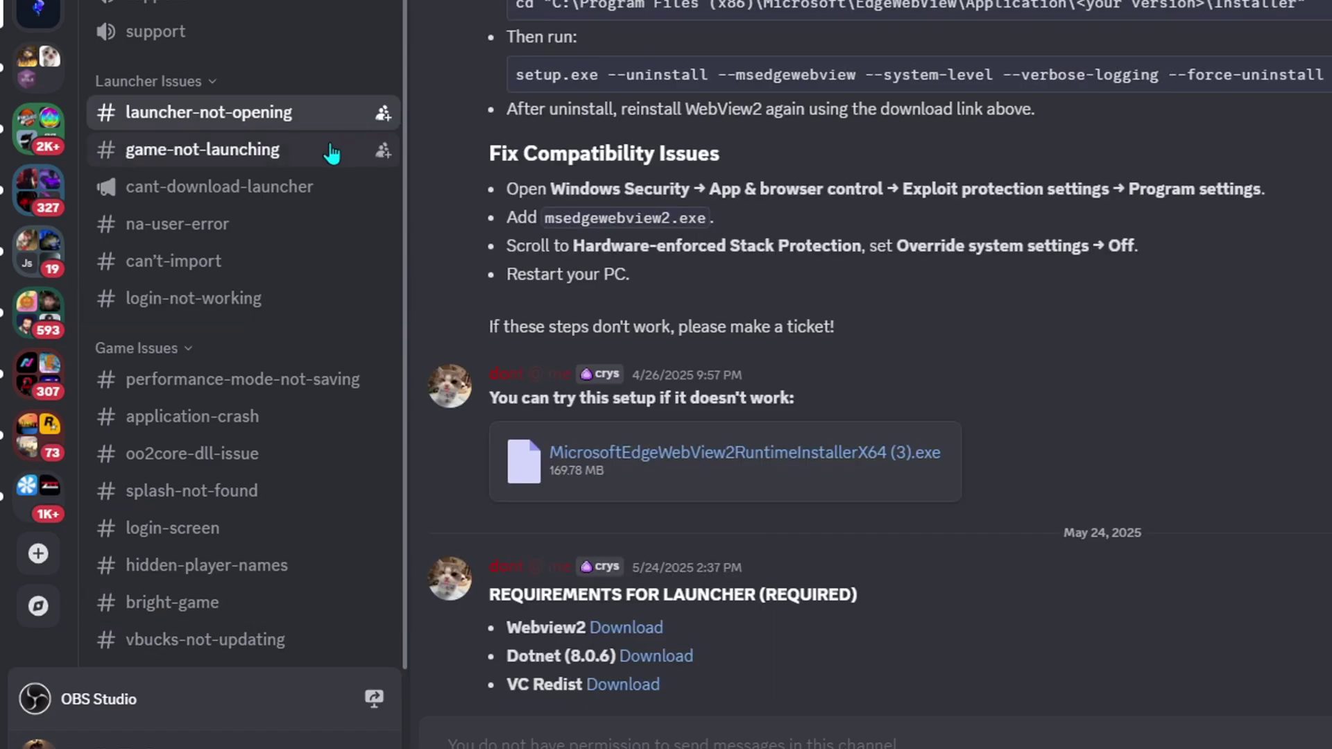
left_click(333, 154)
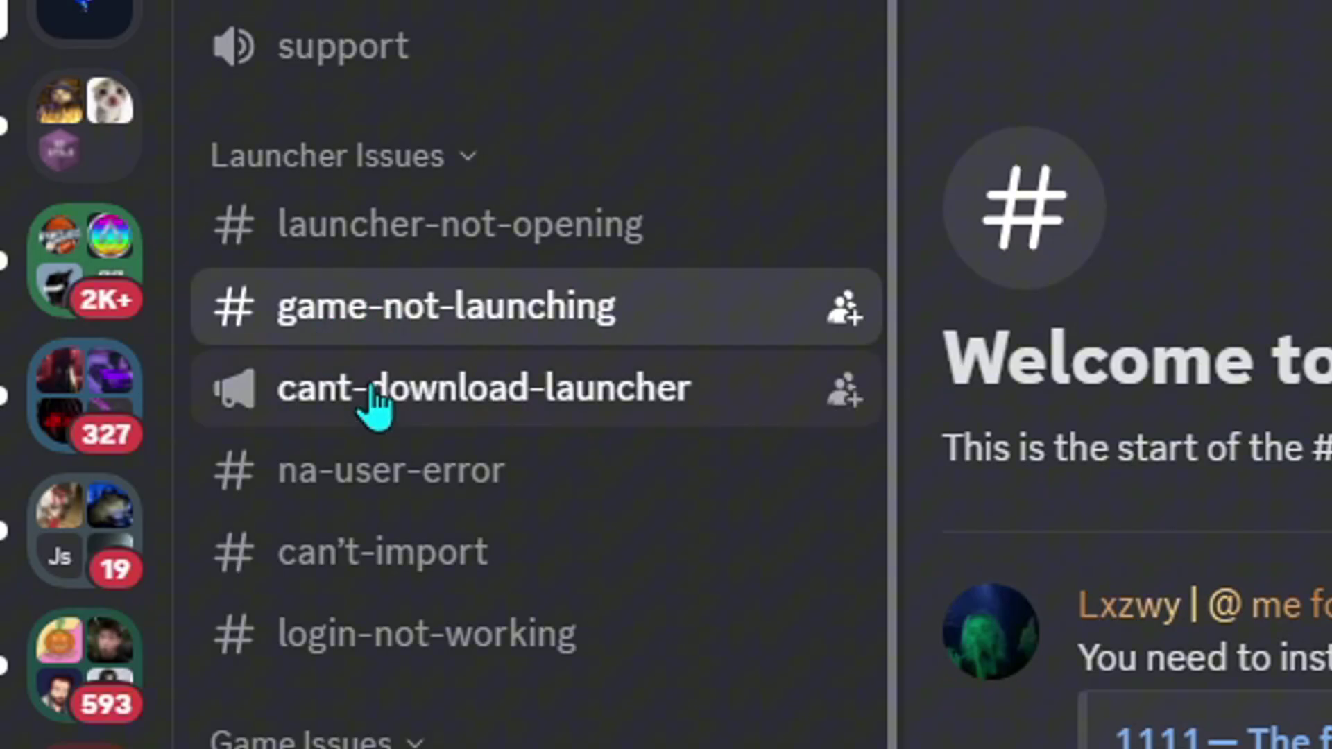
left_click(172, 192)
left_click(207, 230)
left_click(104, 14)
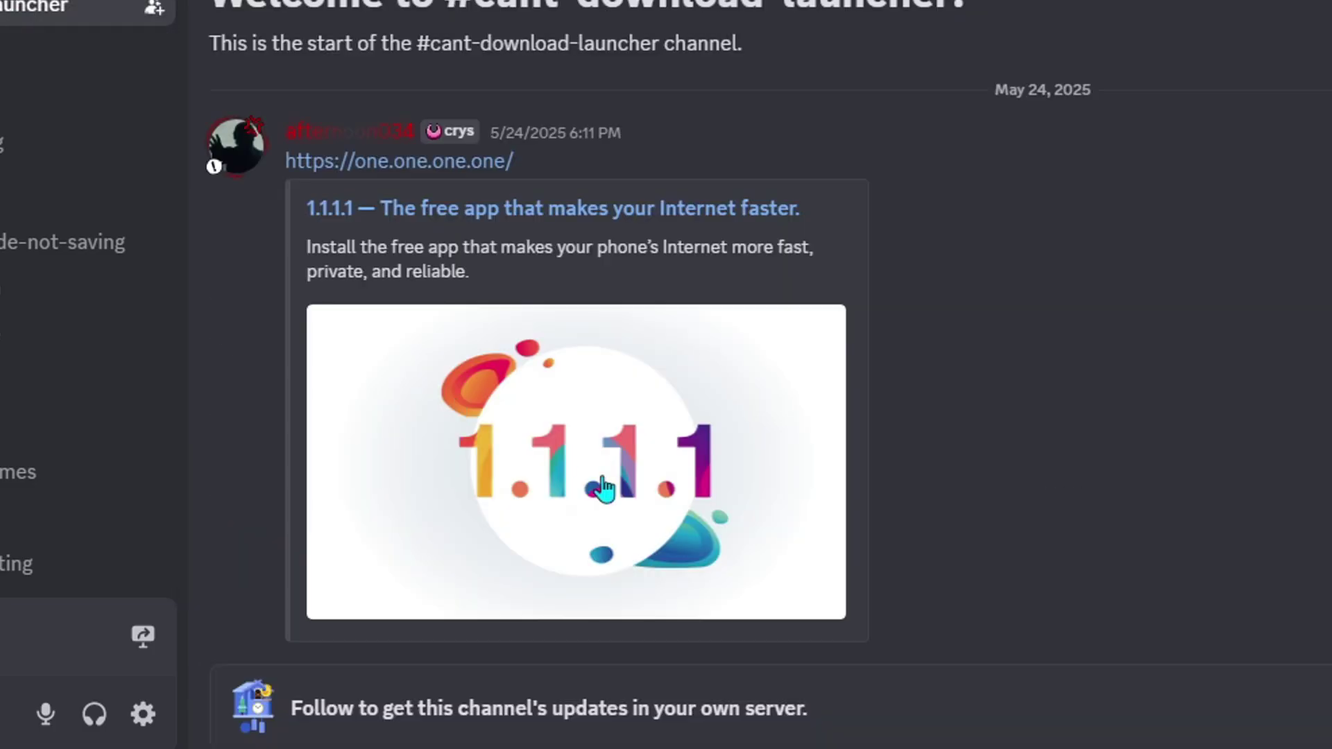
Step: Open the one.one.one.one site linked in the cant-download-launcher channel and download the Windows version of the app
left_click(566, 221)
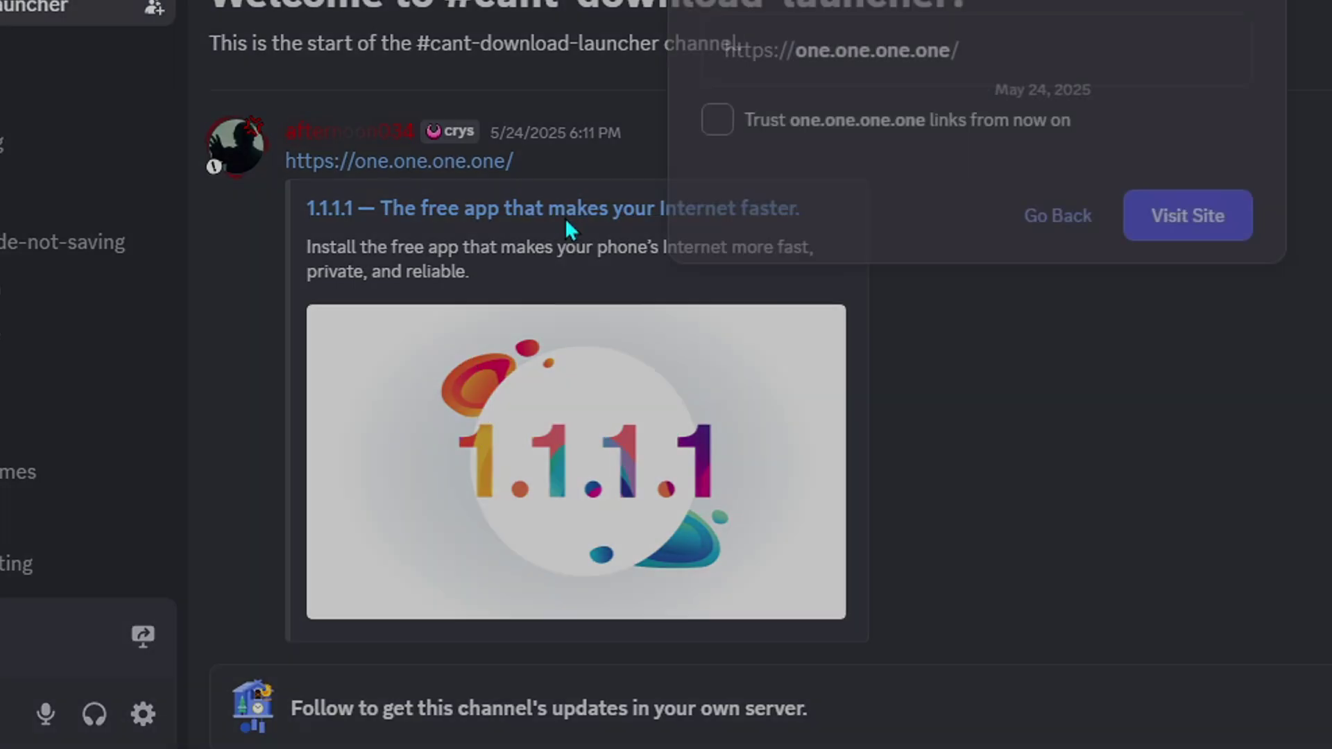
left_click(1106, 214)
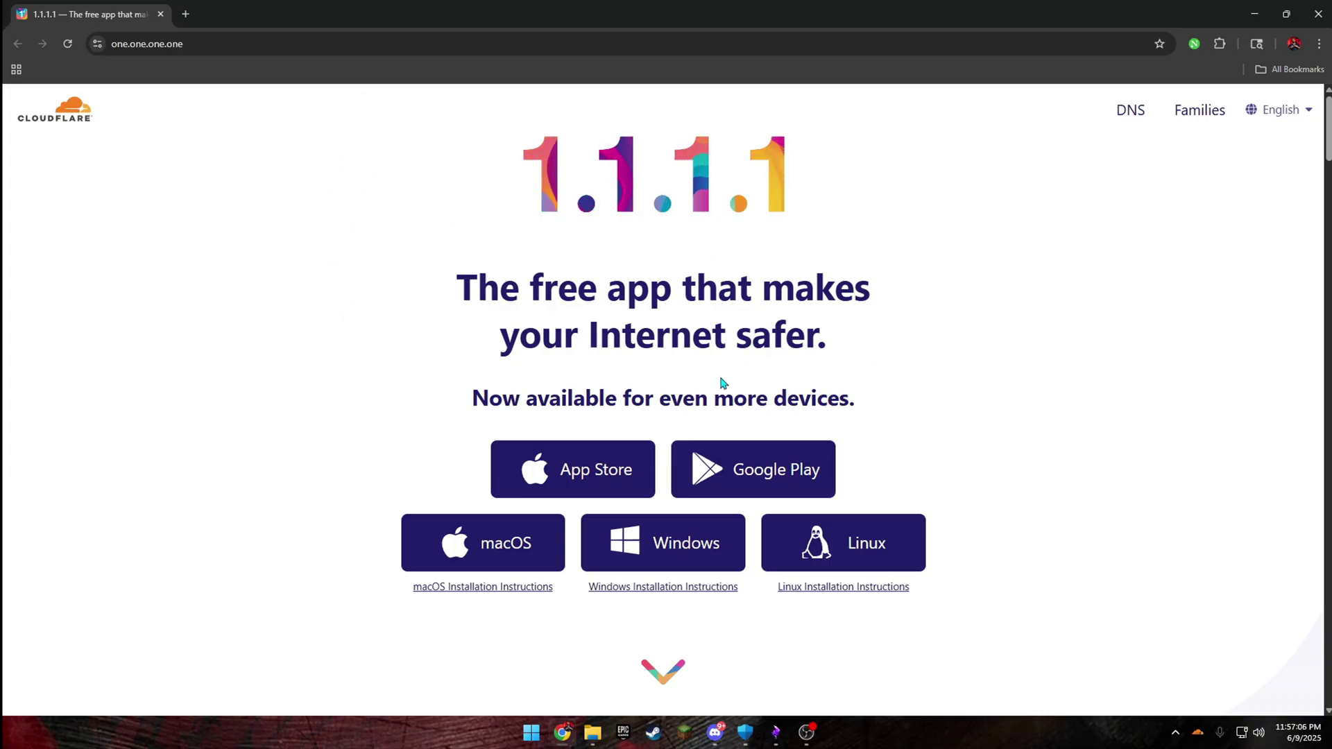
left_click(684, 553)
left_click(551, 316)
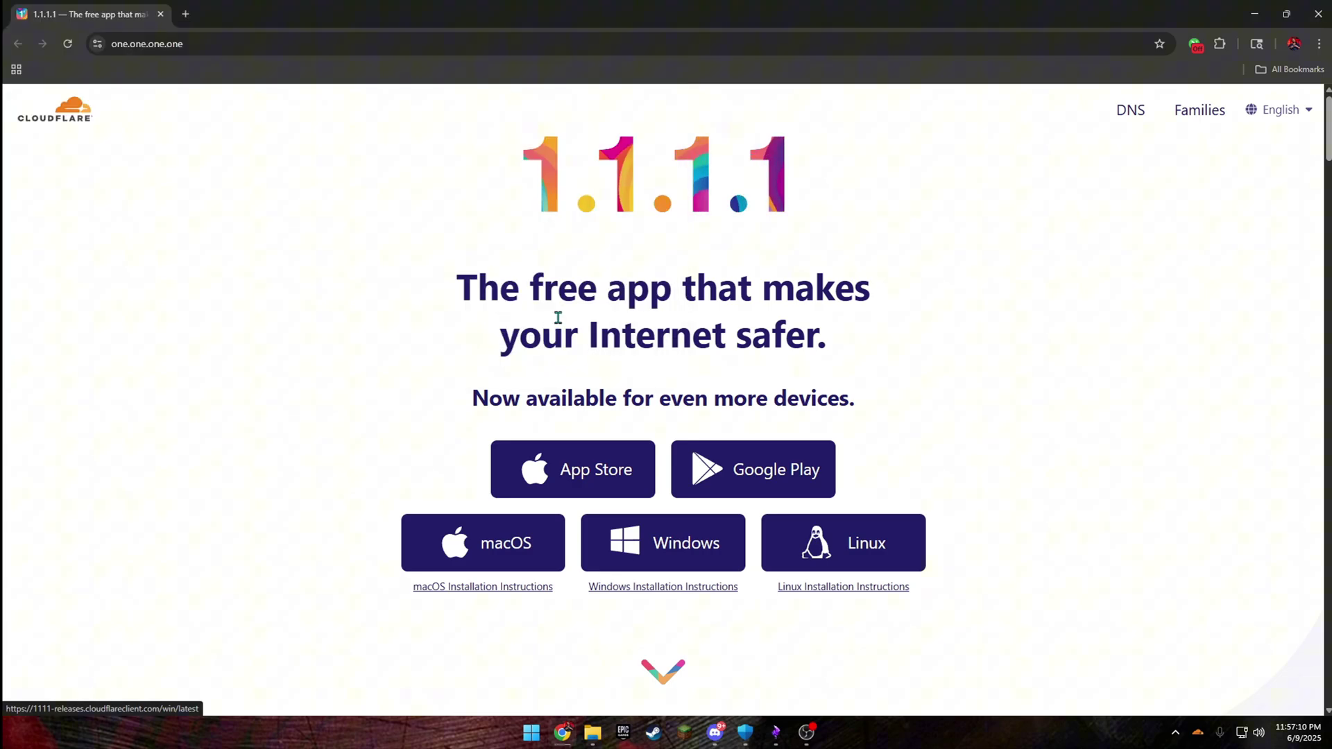
Step: Run the downloaded Cloudflare WARP installer and continue past the setup wizard's welcome page
left_click(1269, 44)
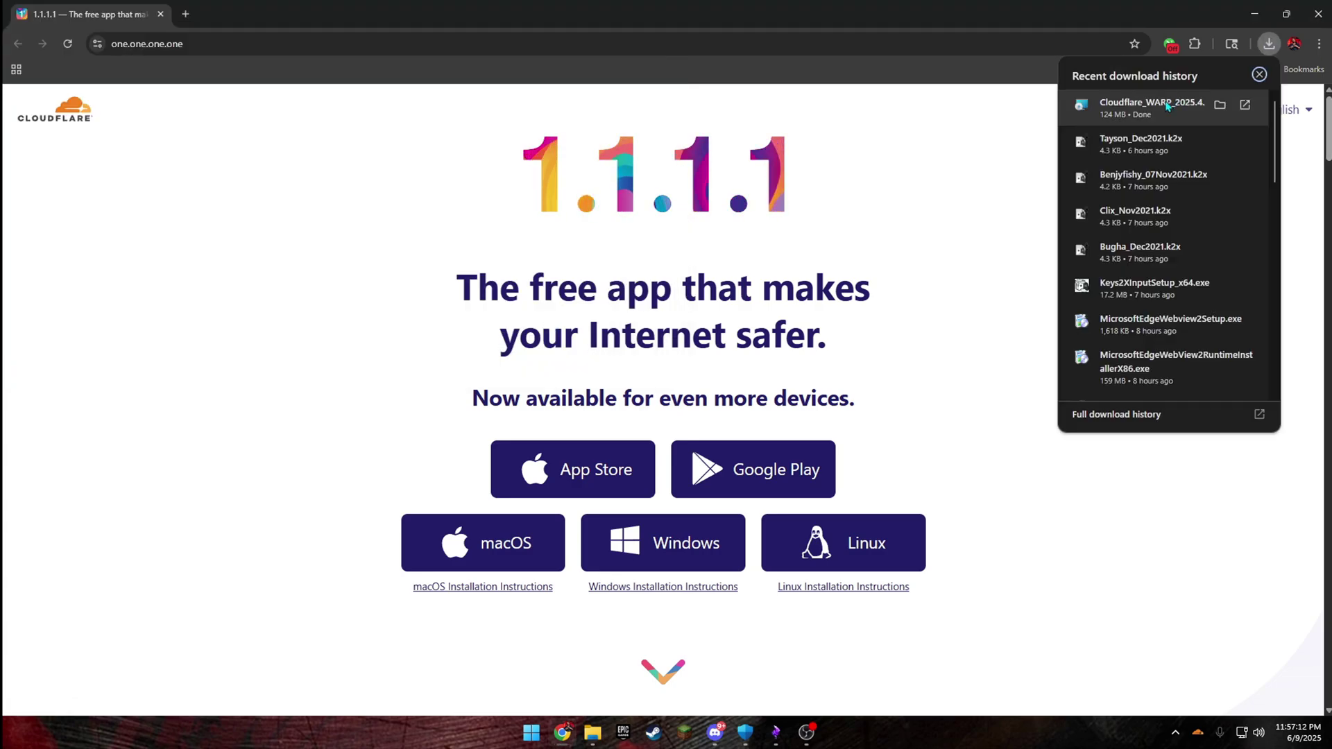
left_click(1180, 105)
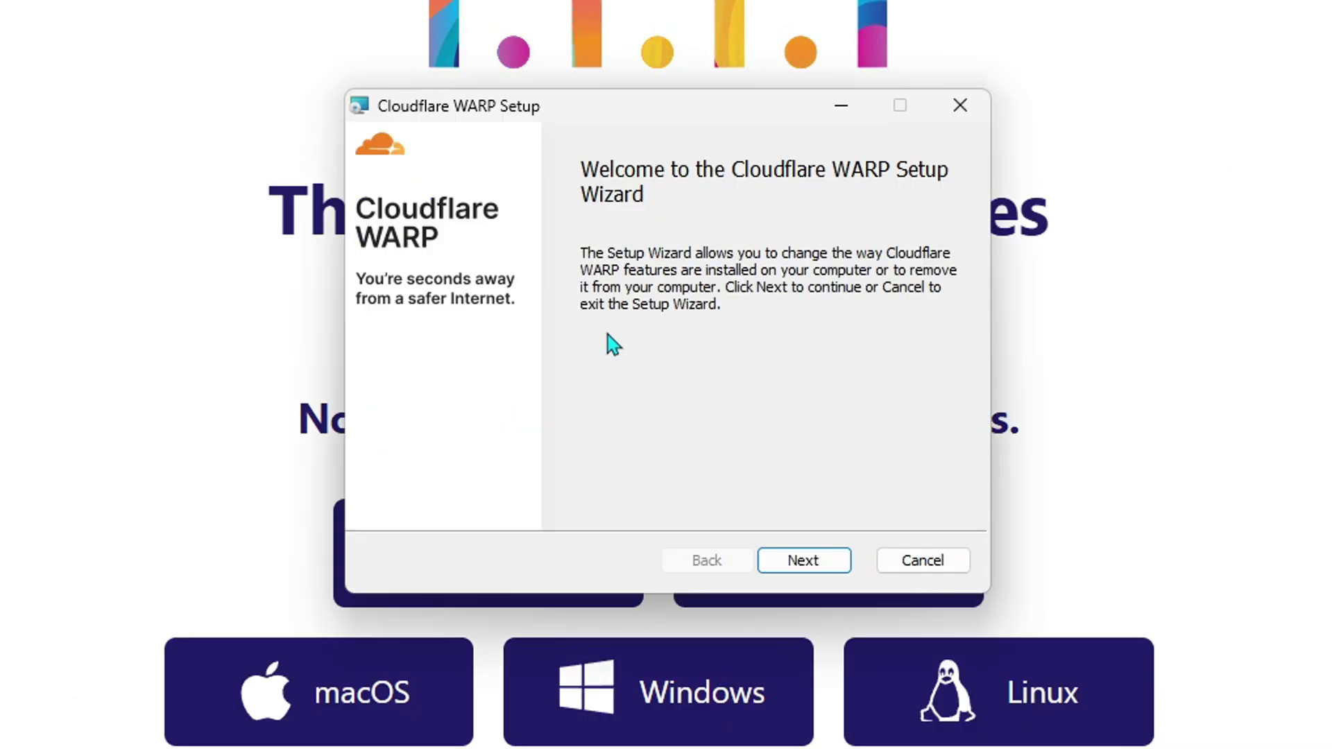
left_click(829, 562)
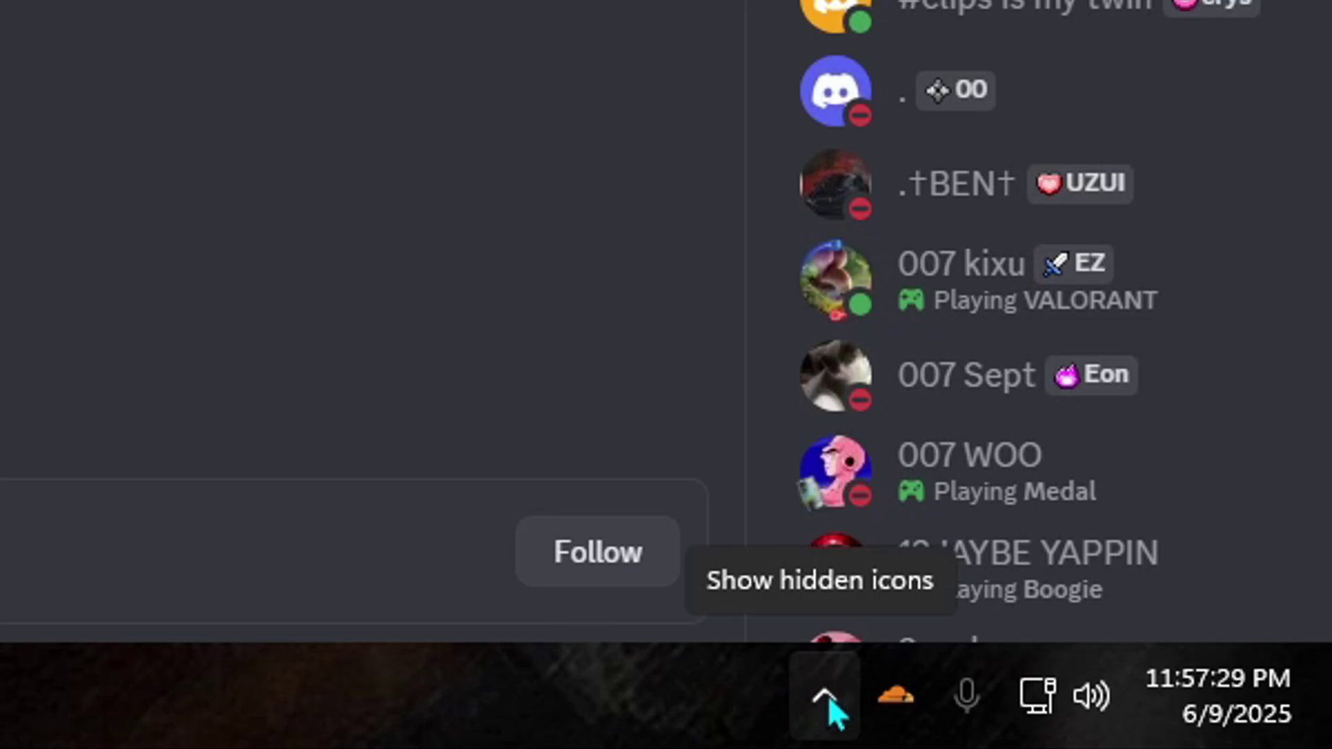
Step: Check the system tray for Cloudflare WARP and search Windows for "cloud" to locate the app
mouse_move(893, 718)
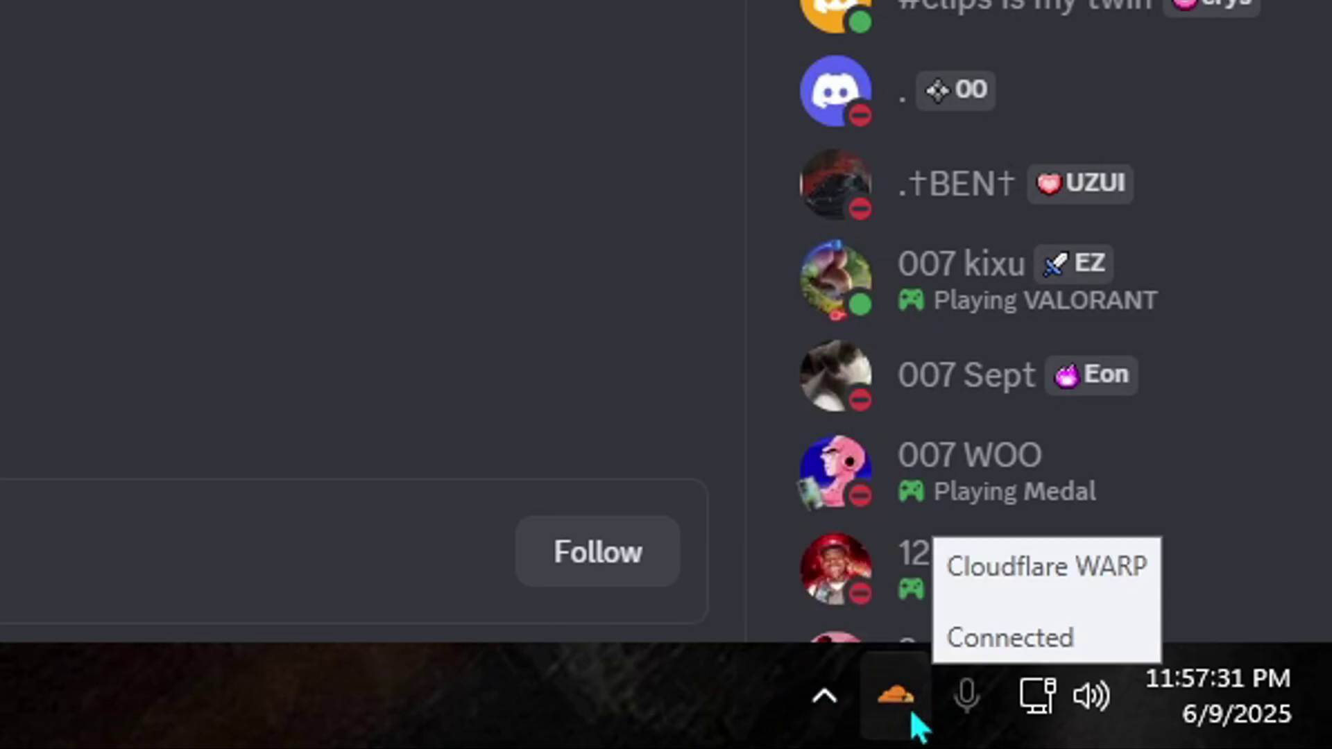
left_click(835, 695)
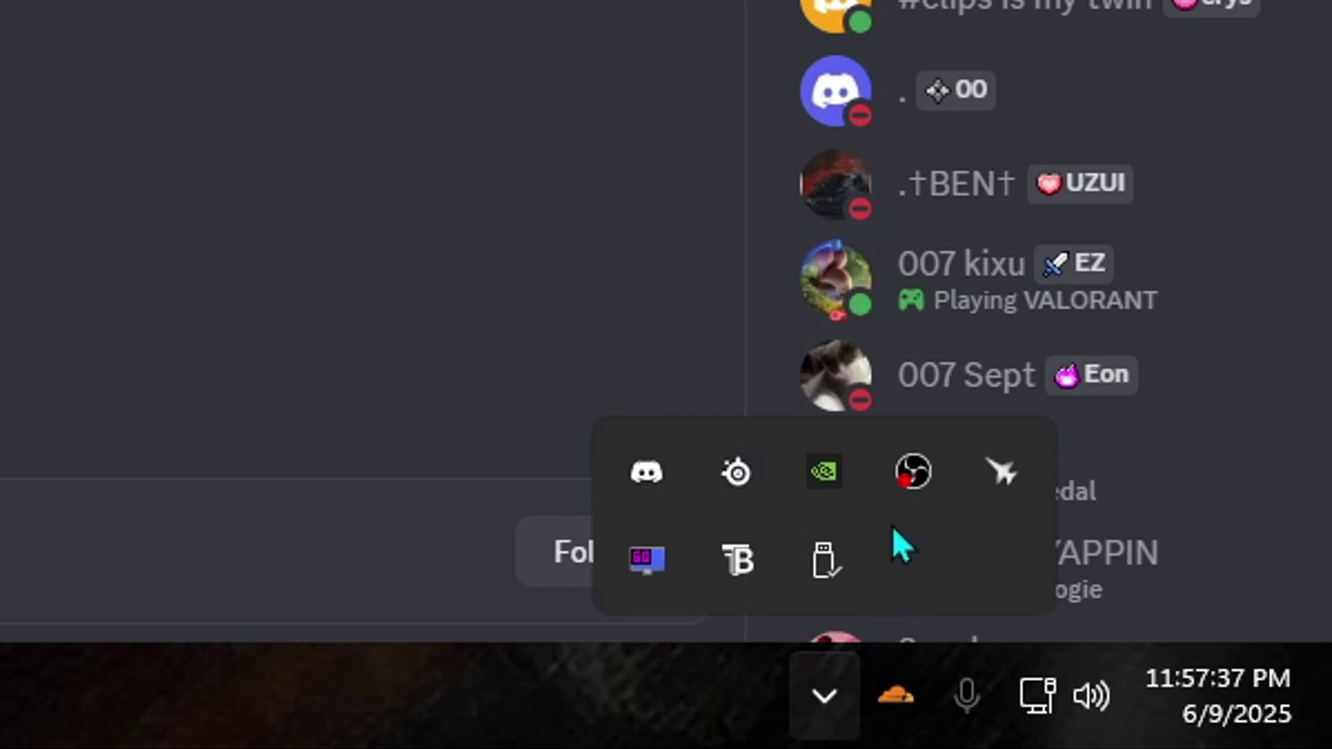
key("super")
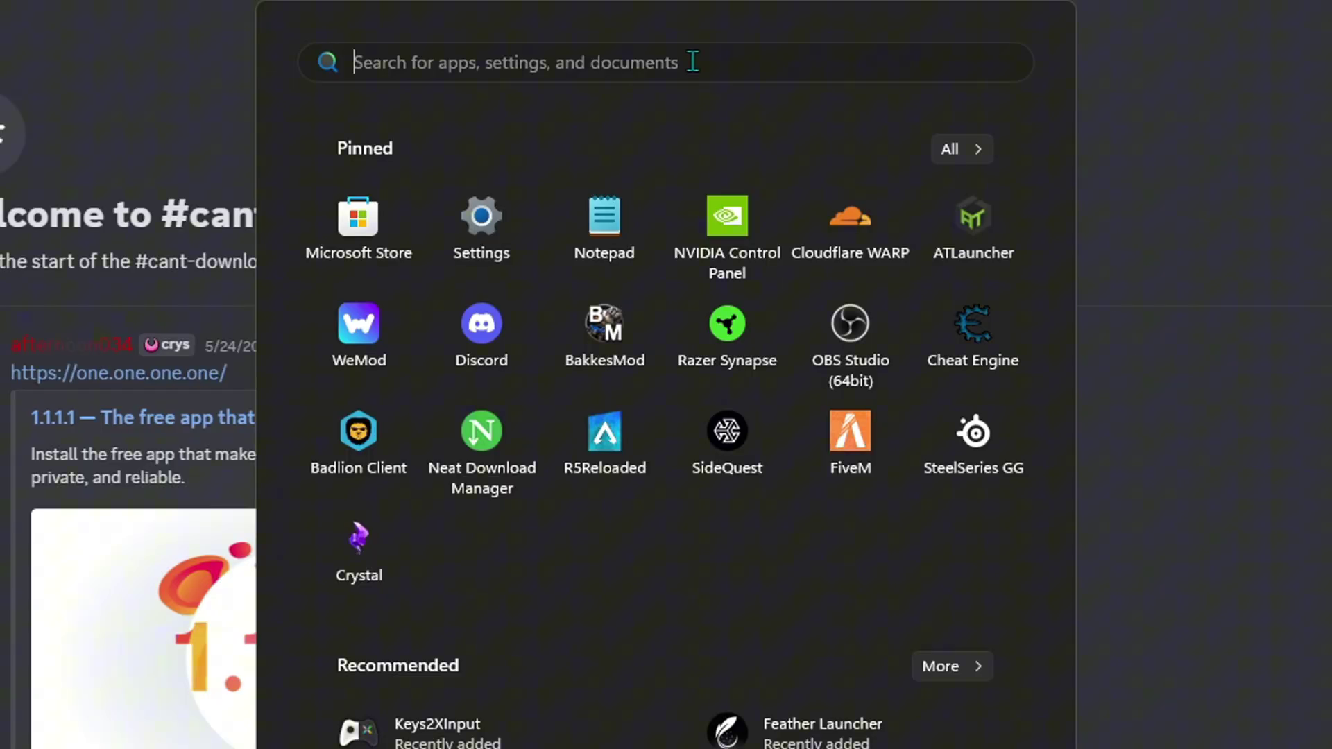
type("cloud")
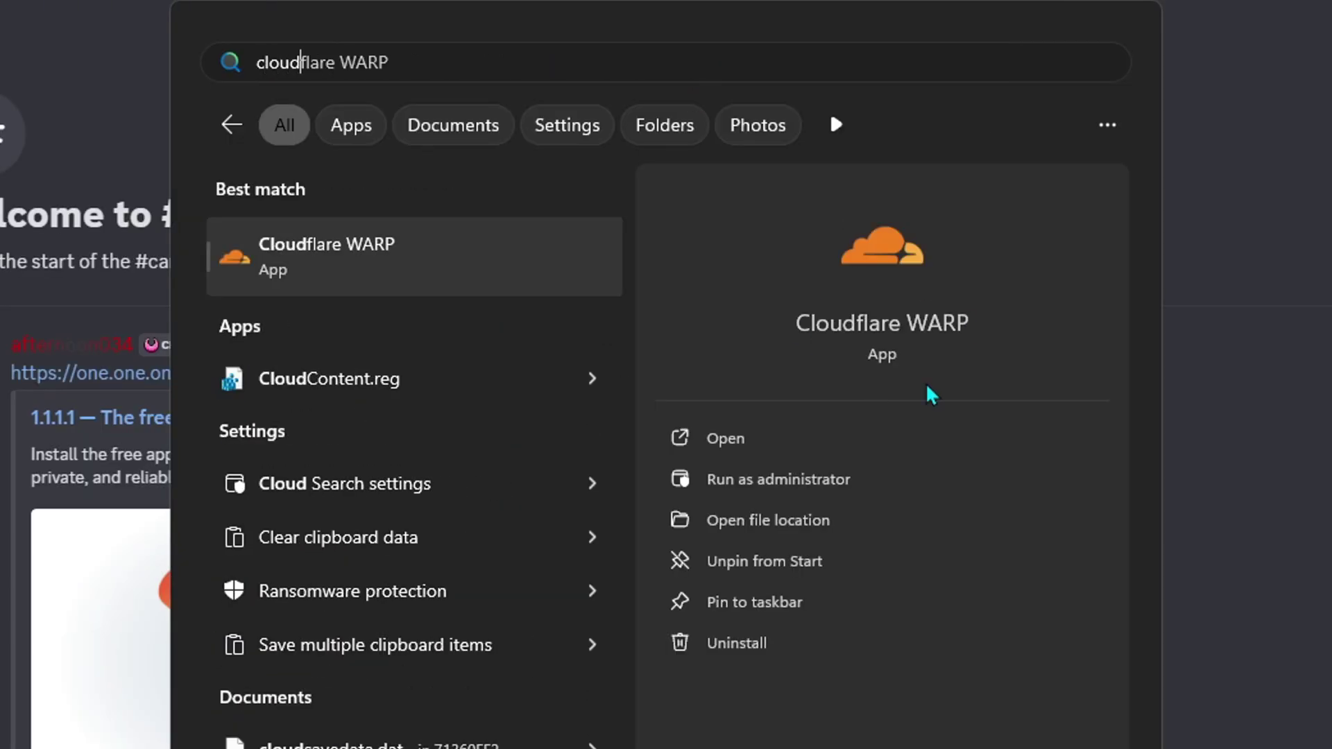
key("Escape")
key("Escape")
Step: Open Cloudflare WARP to check its connection and view the 1.1.1.1 and 1.1.1.1 with WARP mode options
left_click(1081, 718)
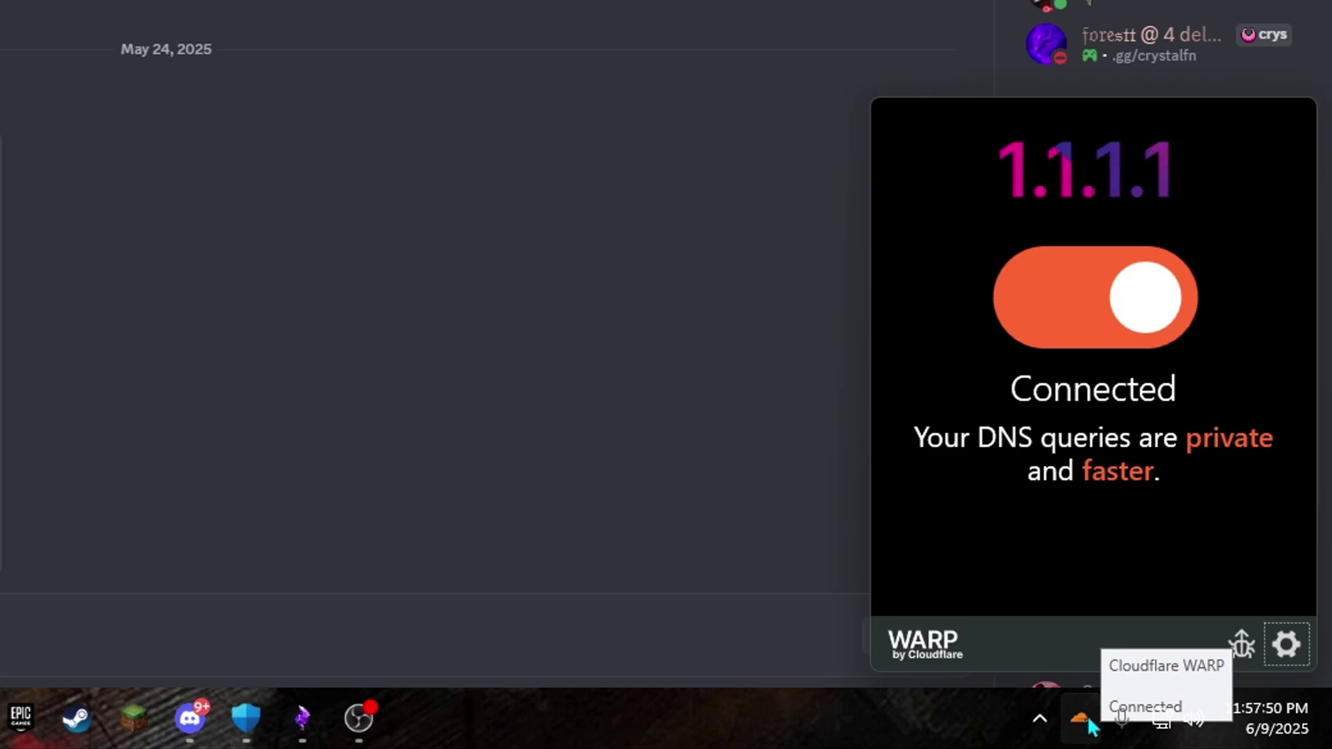
left_click(1287, 645)
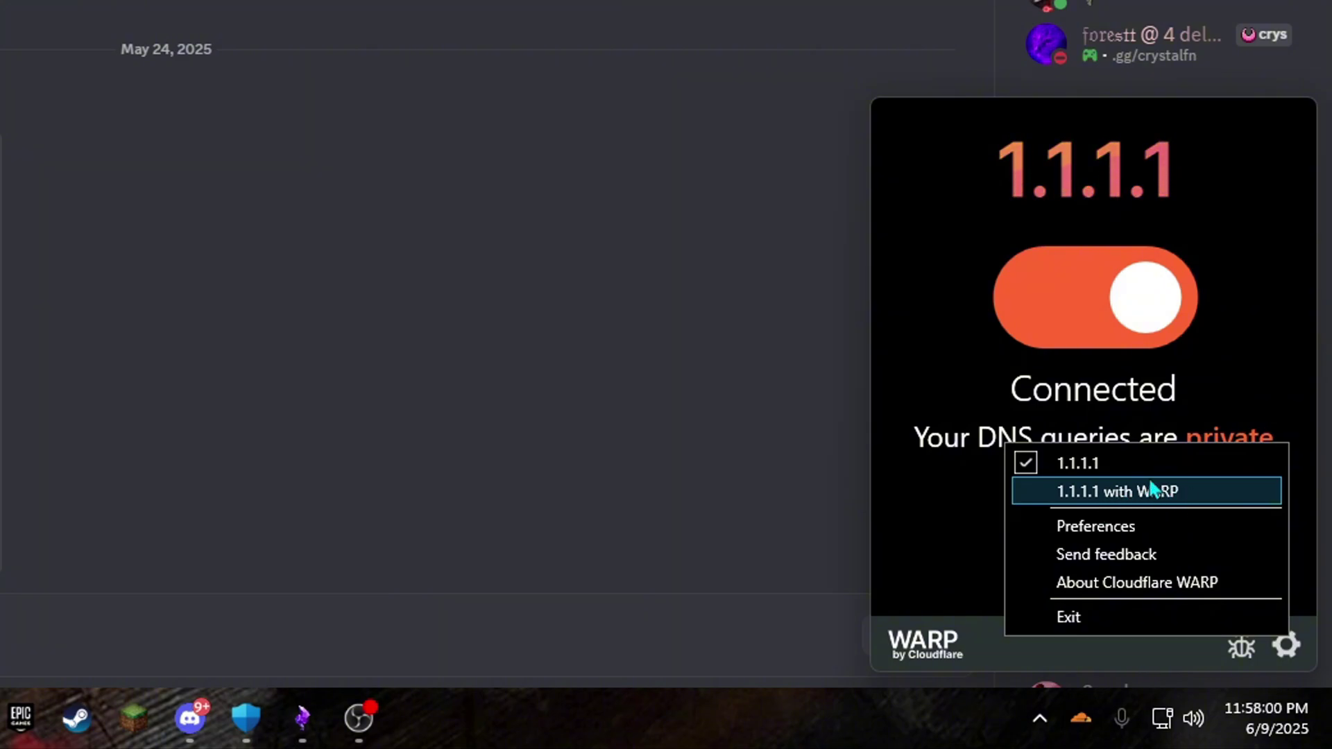
left_click(1288, 419)
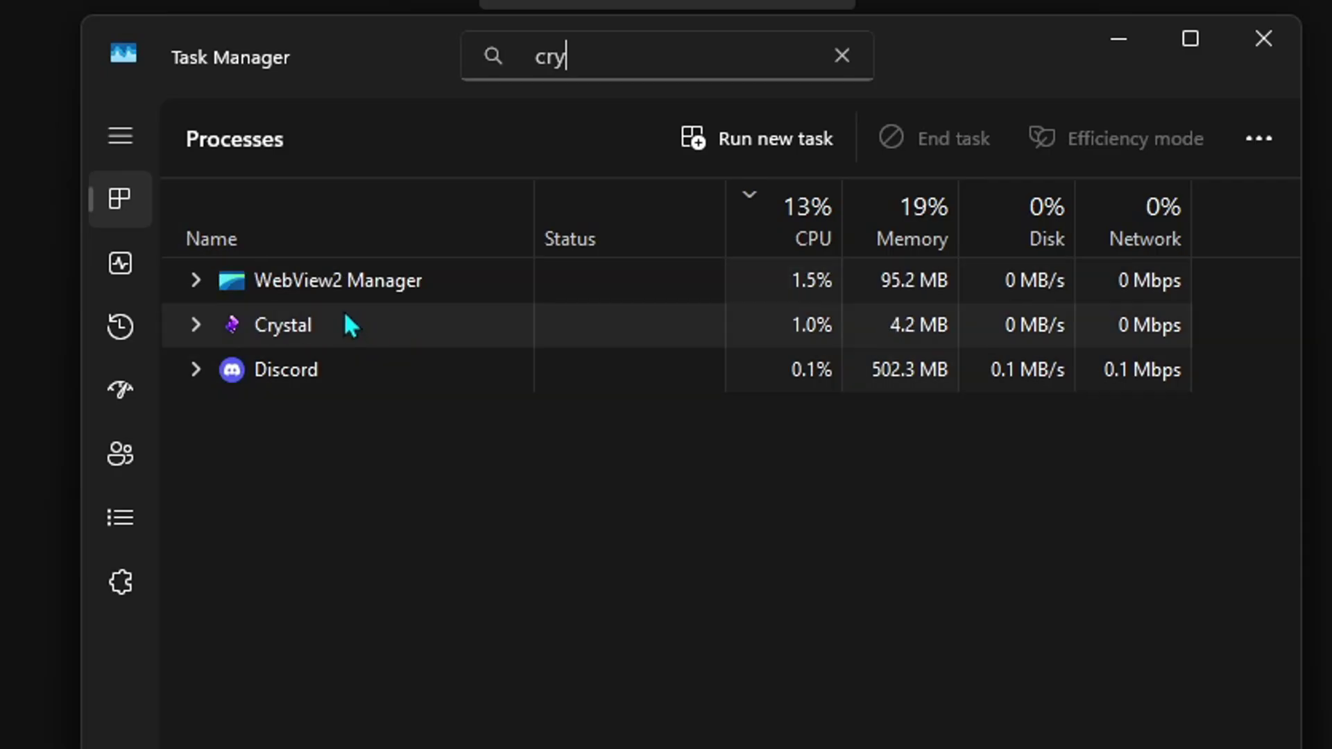
Step: End the Crystal process in Task Manager
right_click(372, 323)
left_click(460, 371)
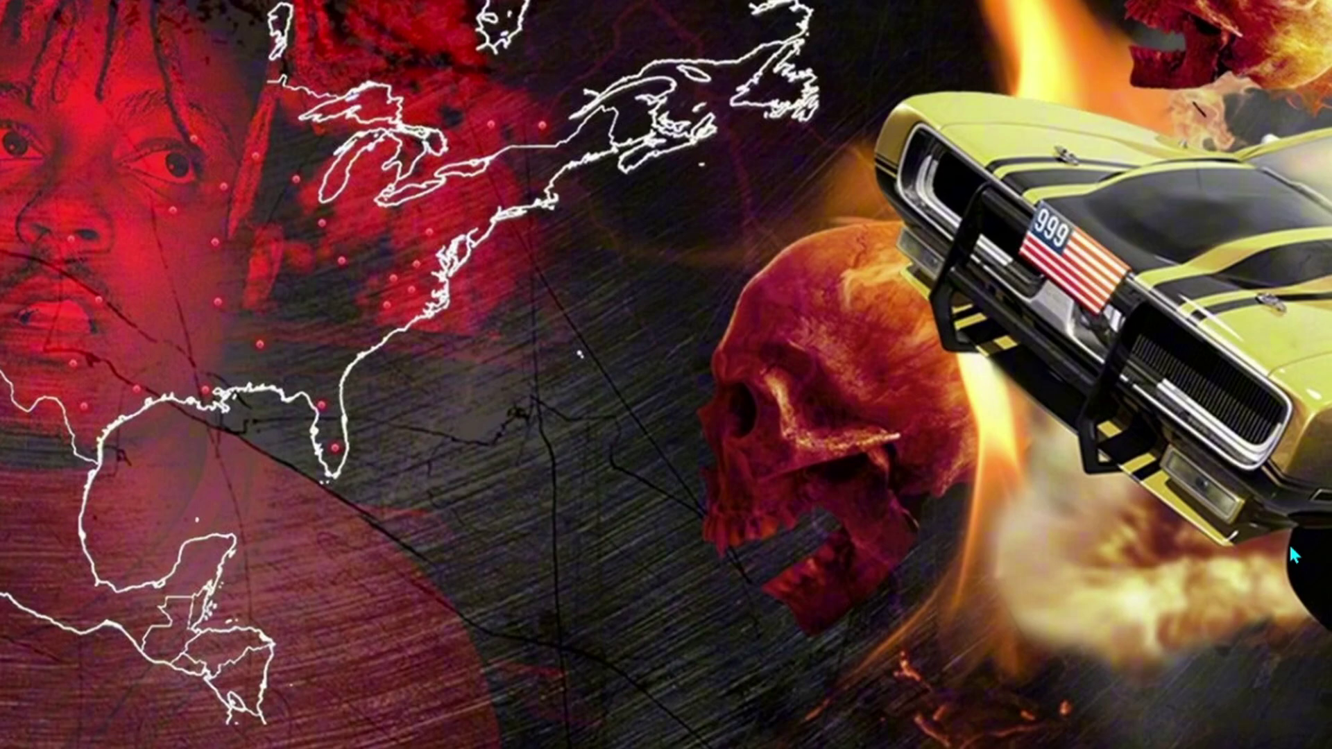
Step: Open Virus & threat protection in Windows Security and check its real-time protection settings
key("super")
type("virus & threat protection")
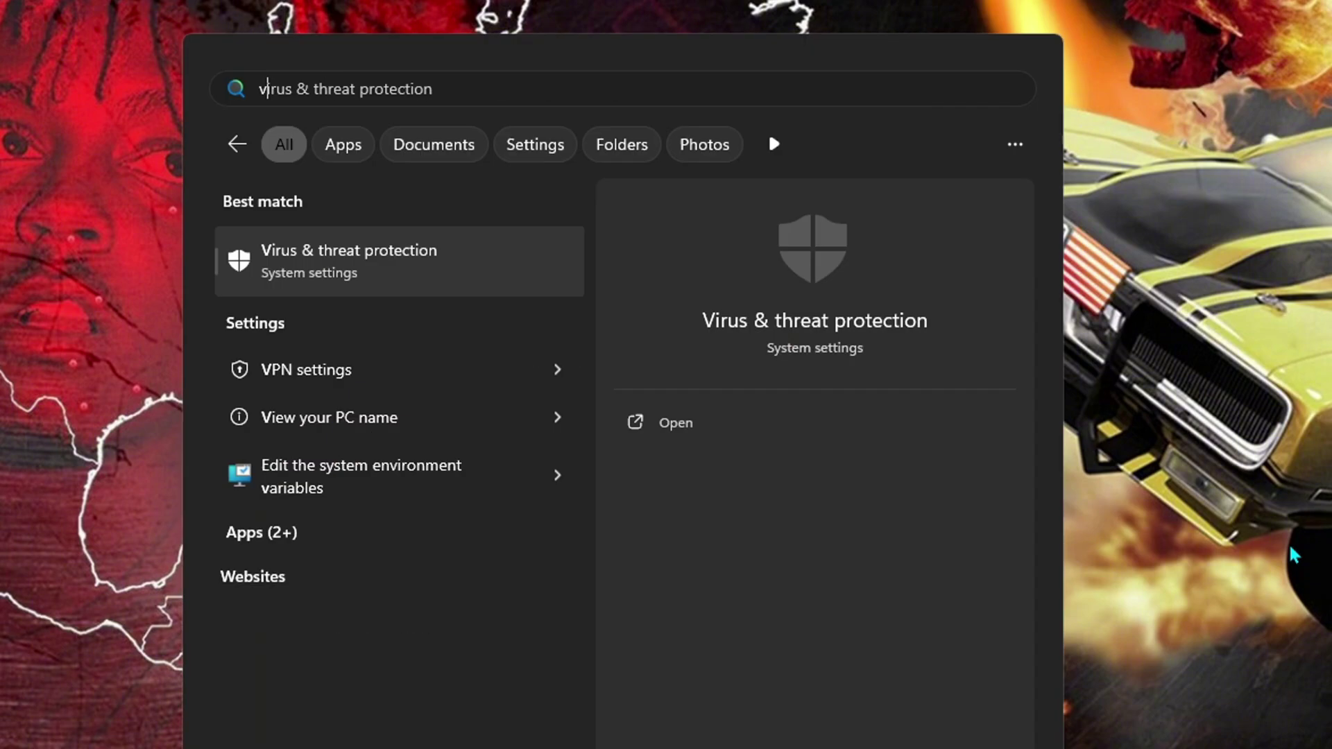
type("irus")
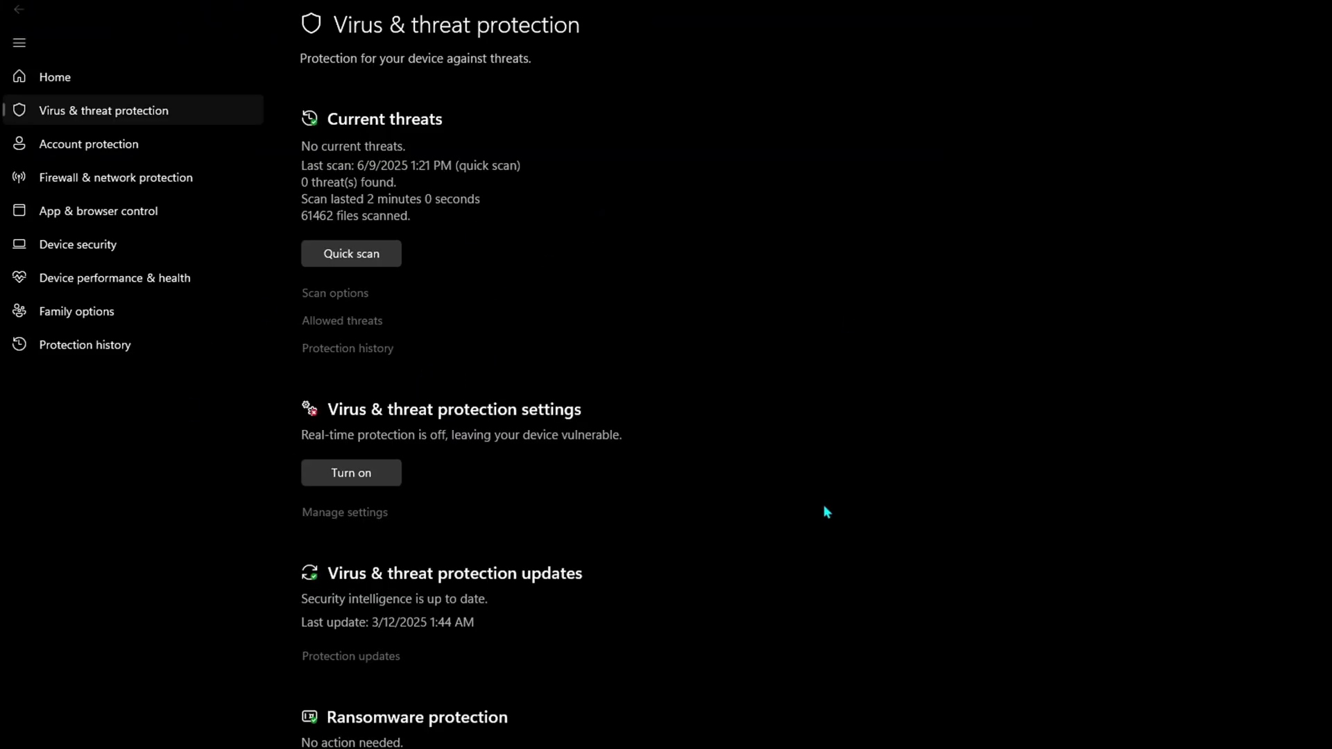
left_click(325, 515)
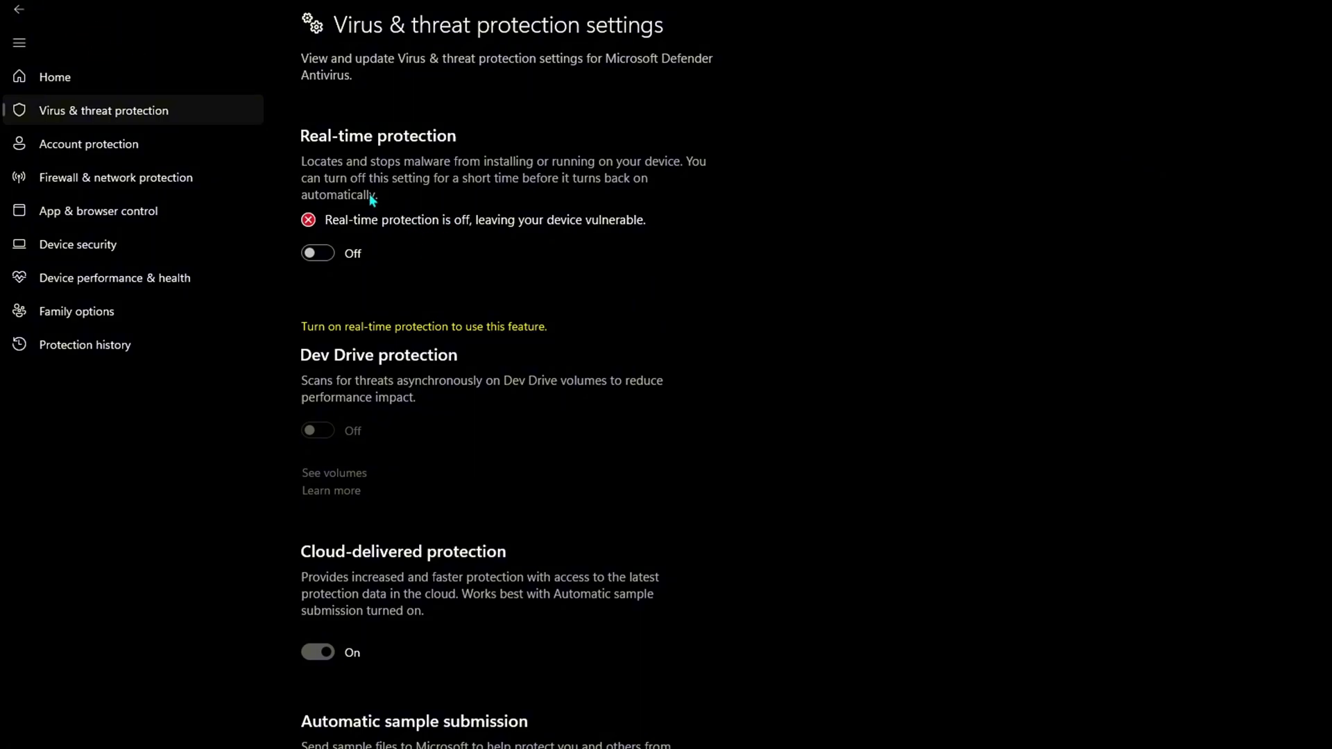
Step: In Protection history, examine the affected files and available actions of the quarantined threats for Fortnite and Crystal items
left_click(20, 10)
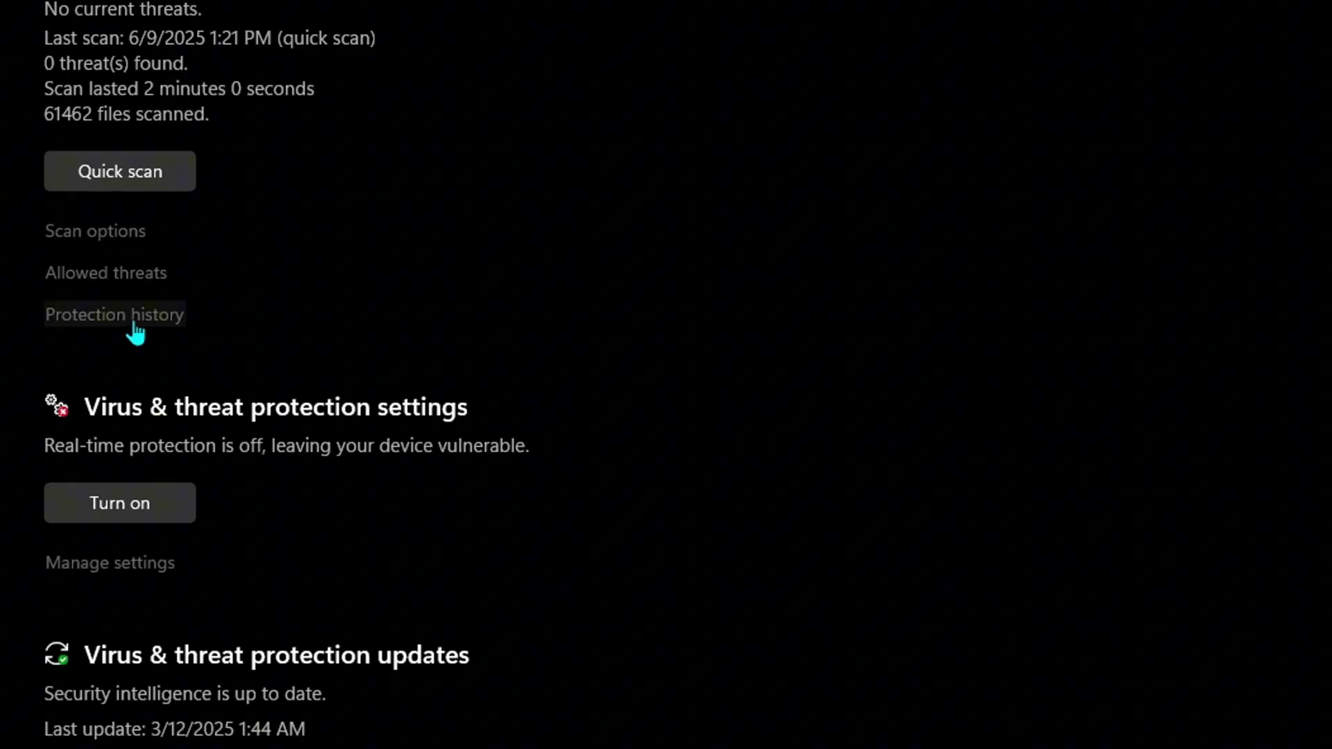
left_click(361, 360)
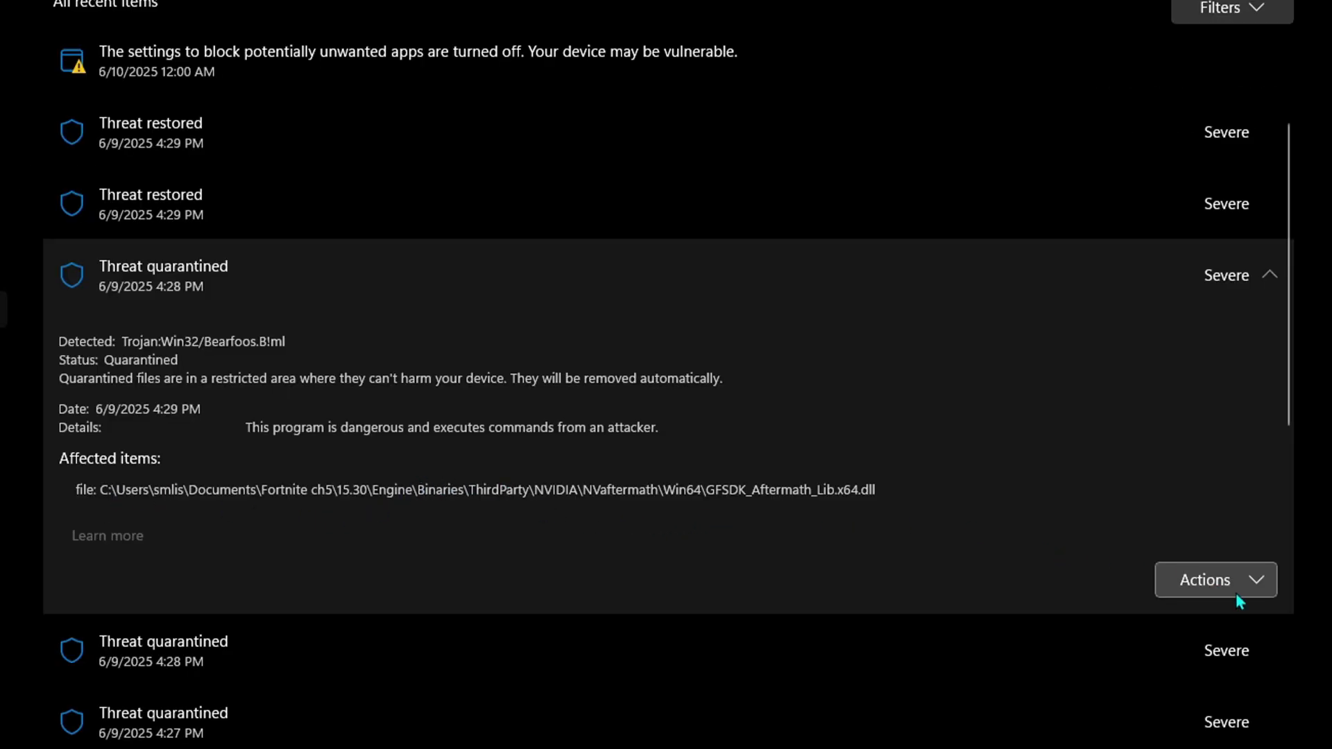
left_click(1234, 585)
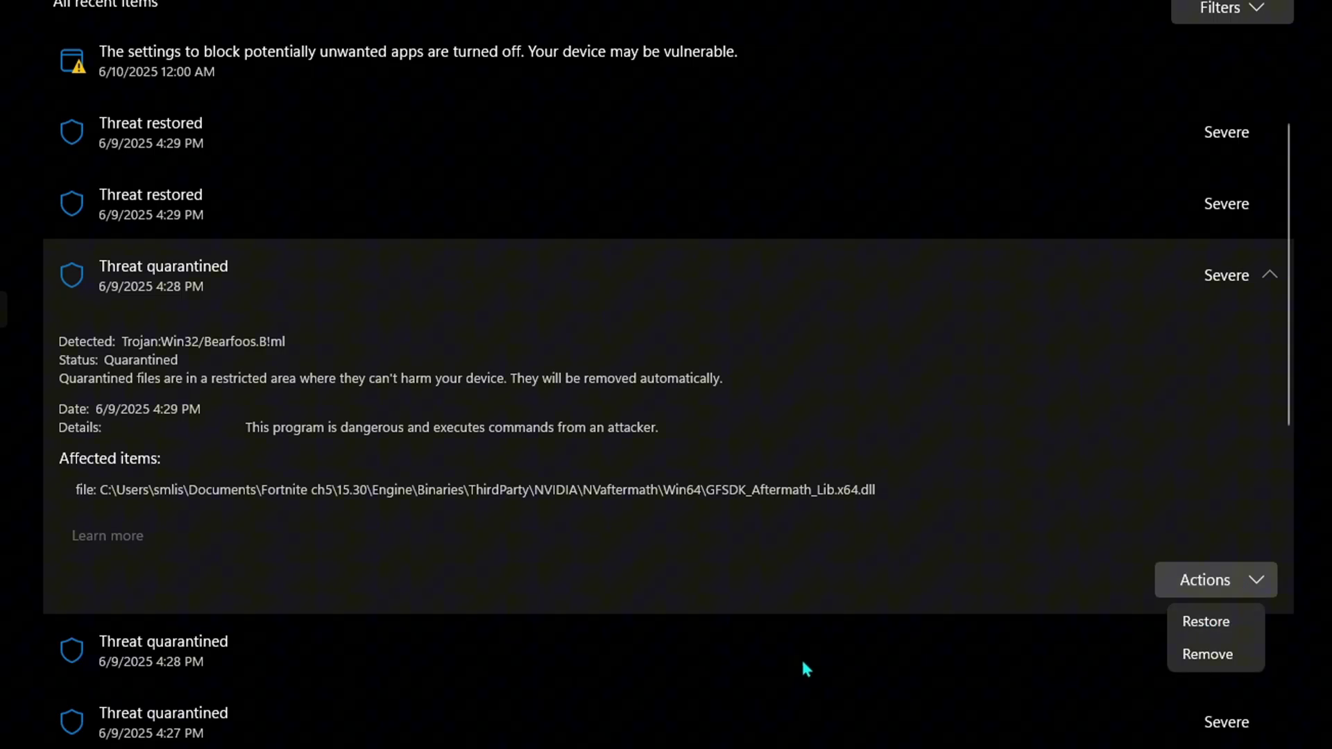
left_click(543, 493)
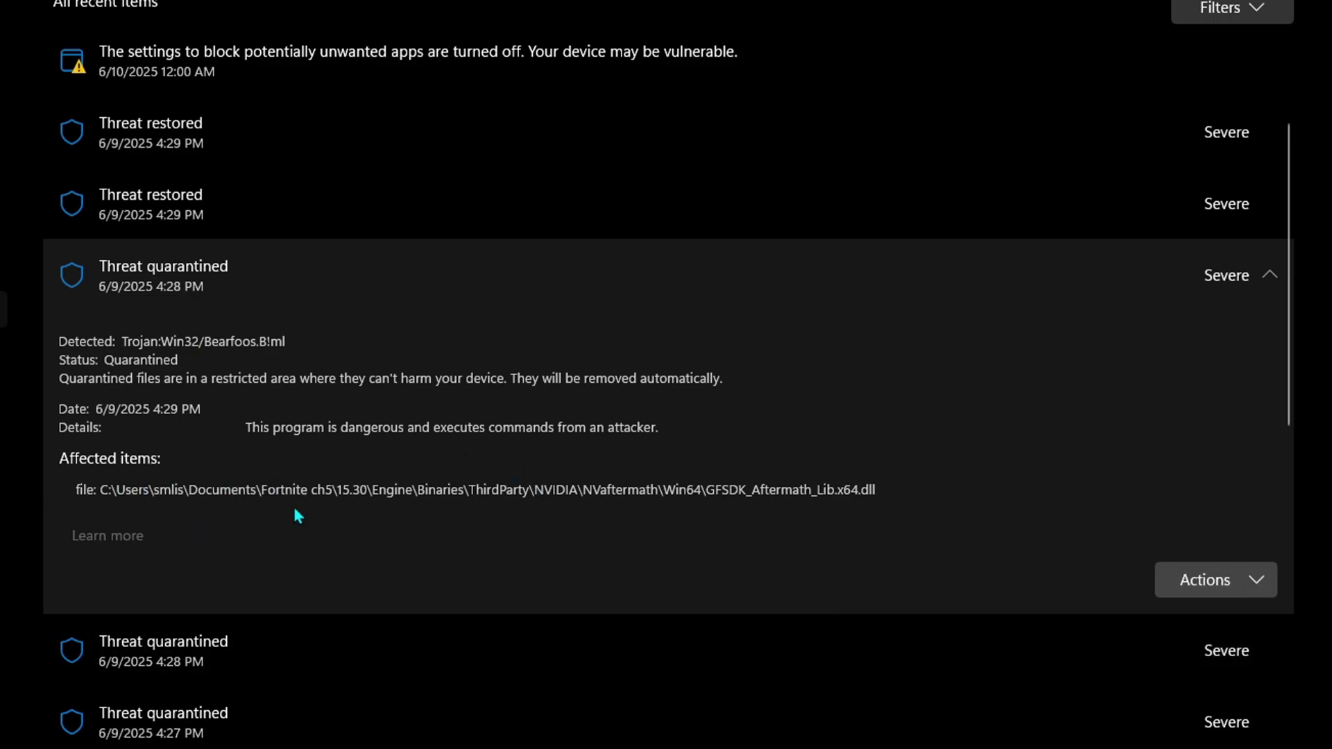
left_click(340, 645)
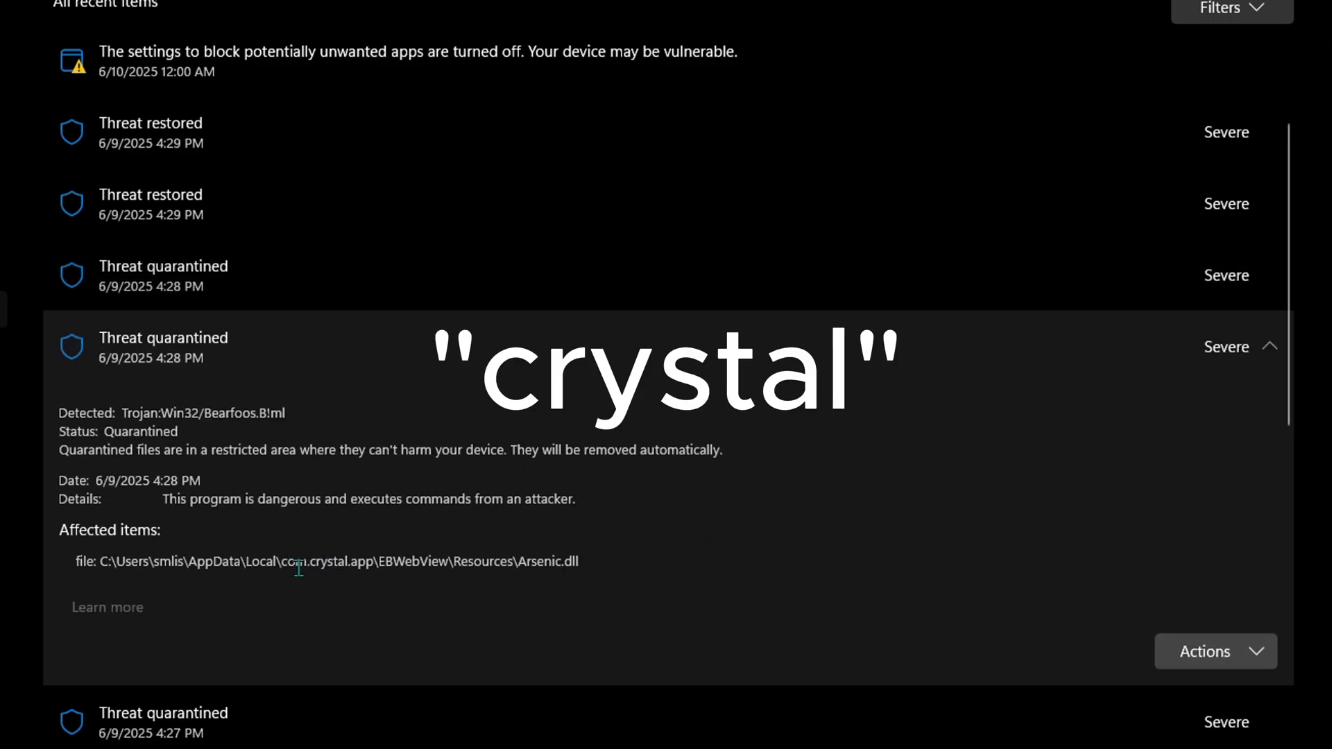
Step: In Discord, open the #login-not-working channel under Launcher Issues, then check that the Crystal launcher is open at its login screen
scroll(415, 431, "down", 2)
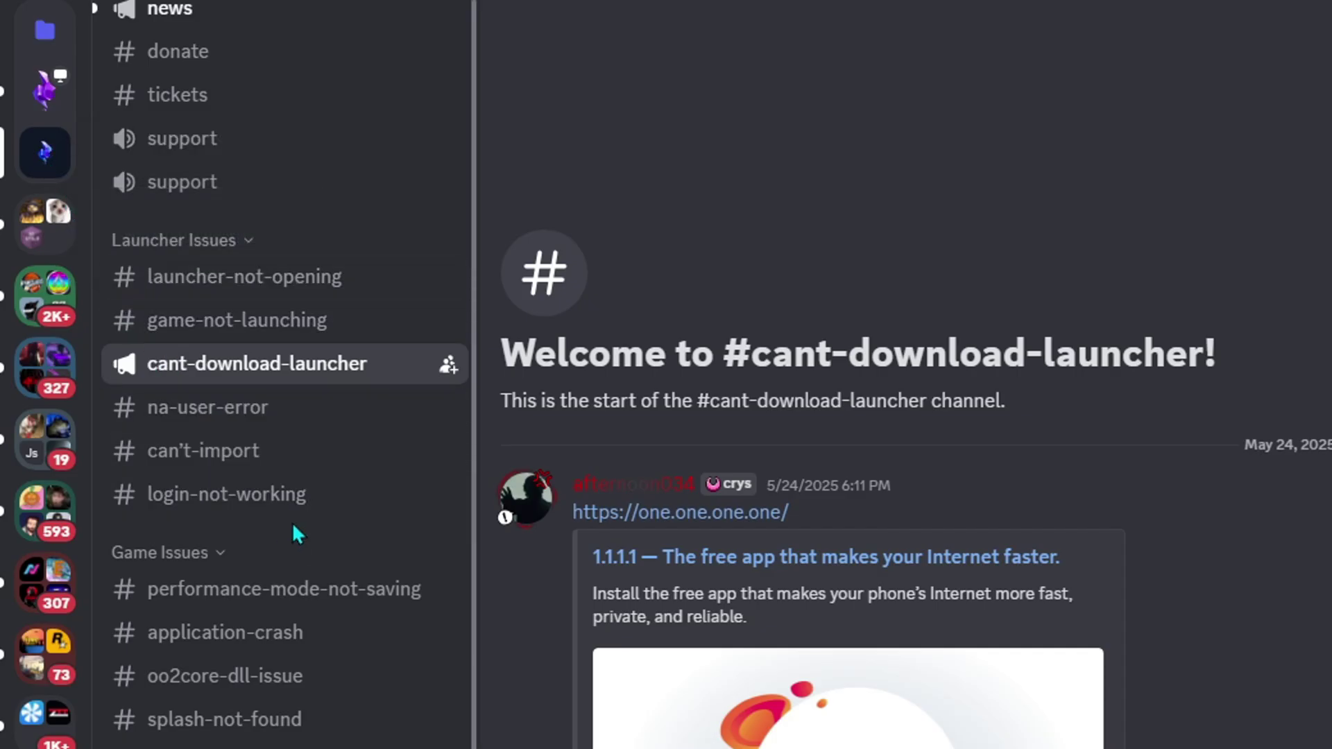
left_click(229, 497)
left_click(852, 726)
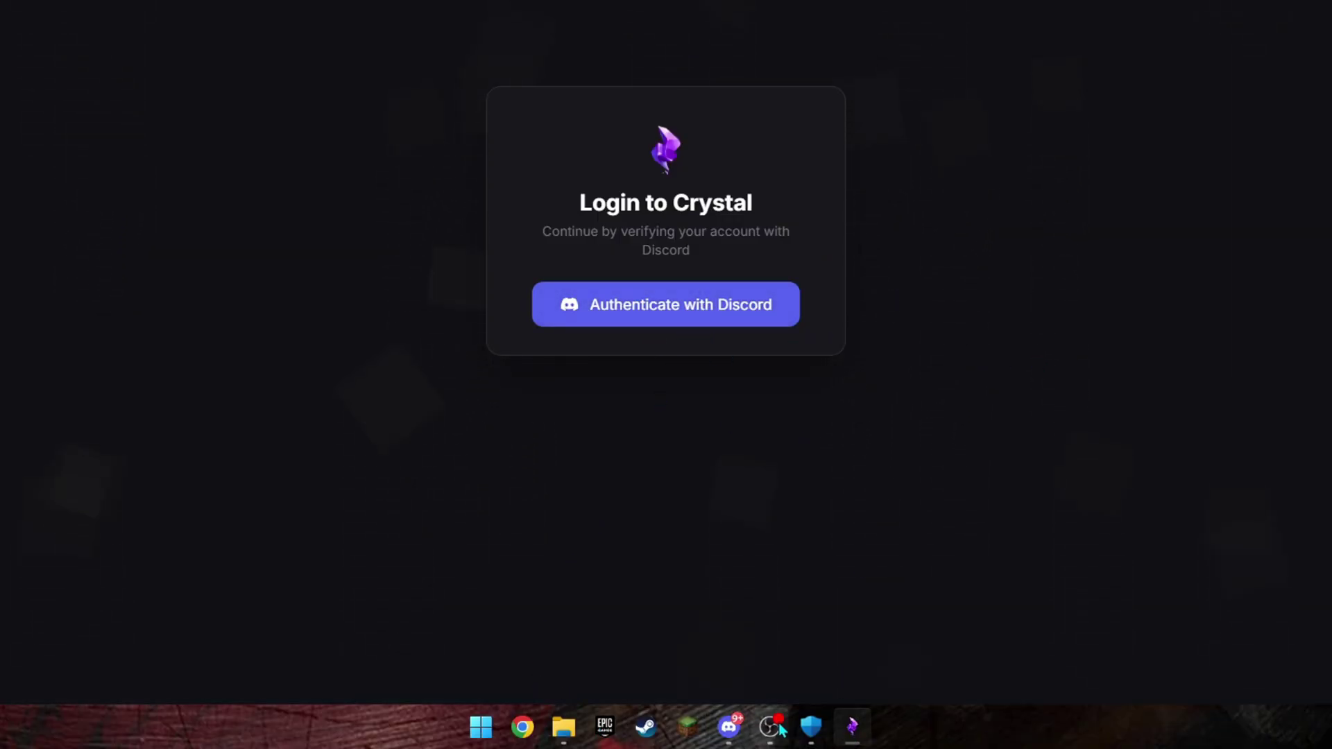
left_click(726, 727)
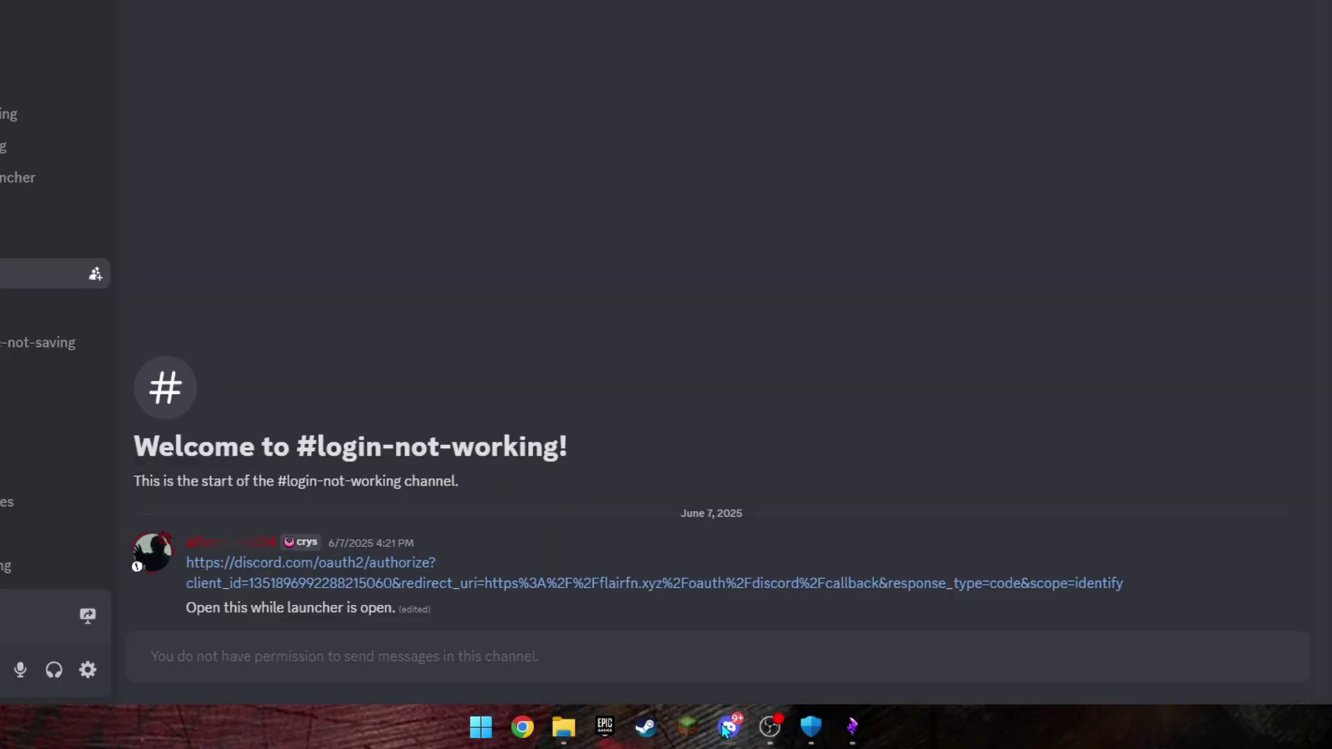
Step: Open the Discord authorization link from #login-not-working to log in to the Crystal launcher, and check the signed-in profile menu
left_click(345, 595)
left_click(849, 653)
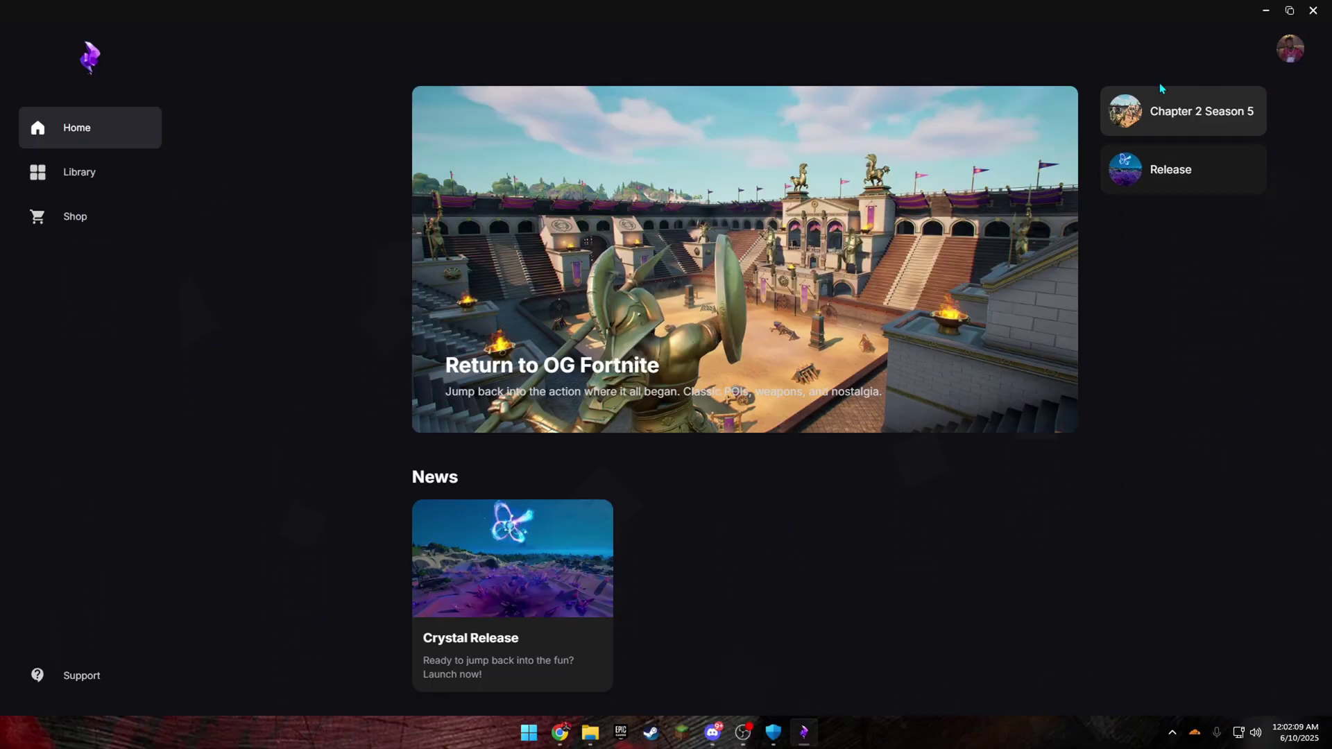
left_click(1291, 48)
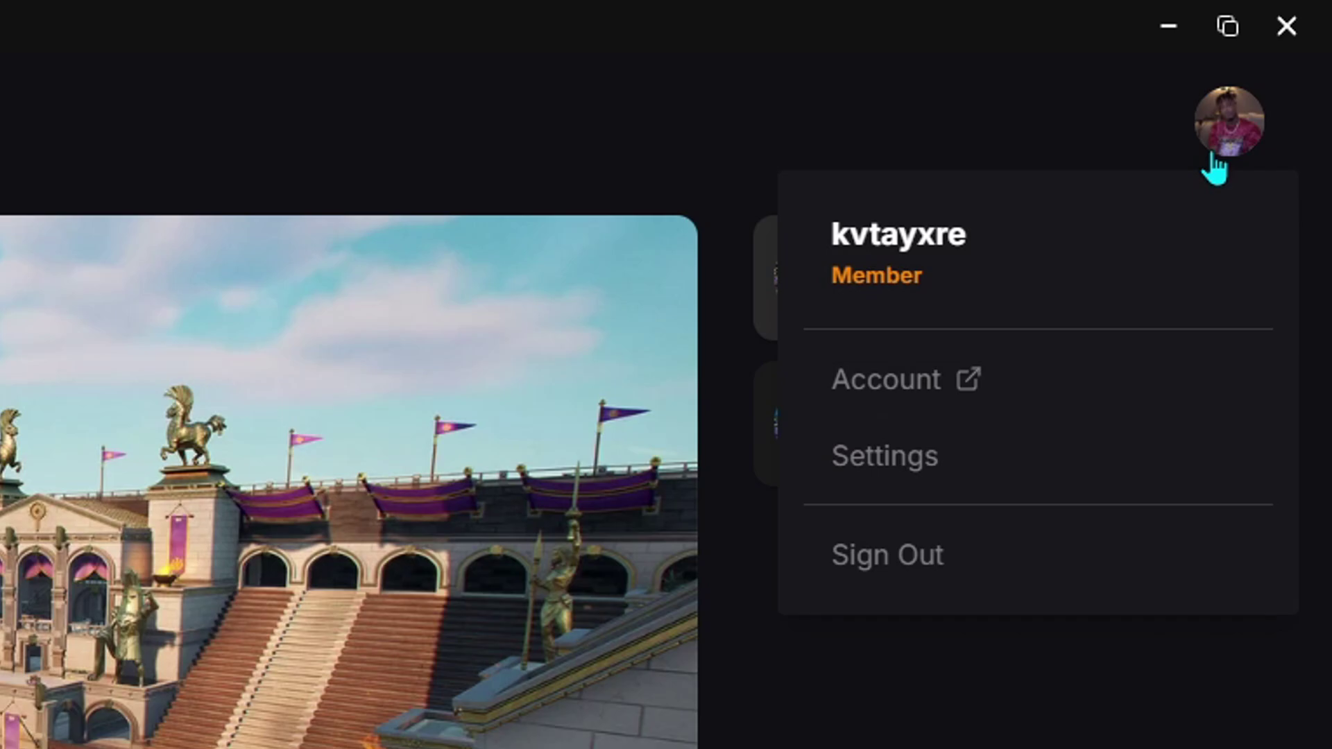
left_click(1214, 157)
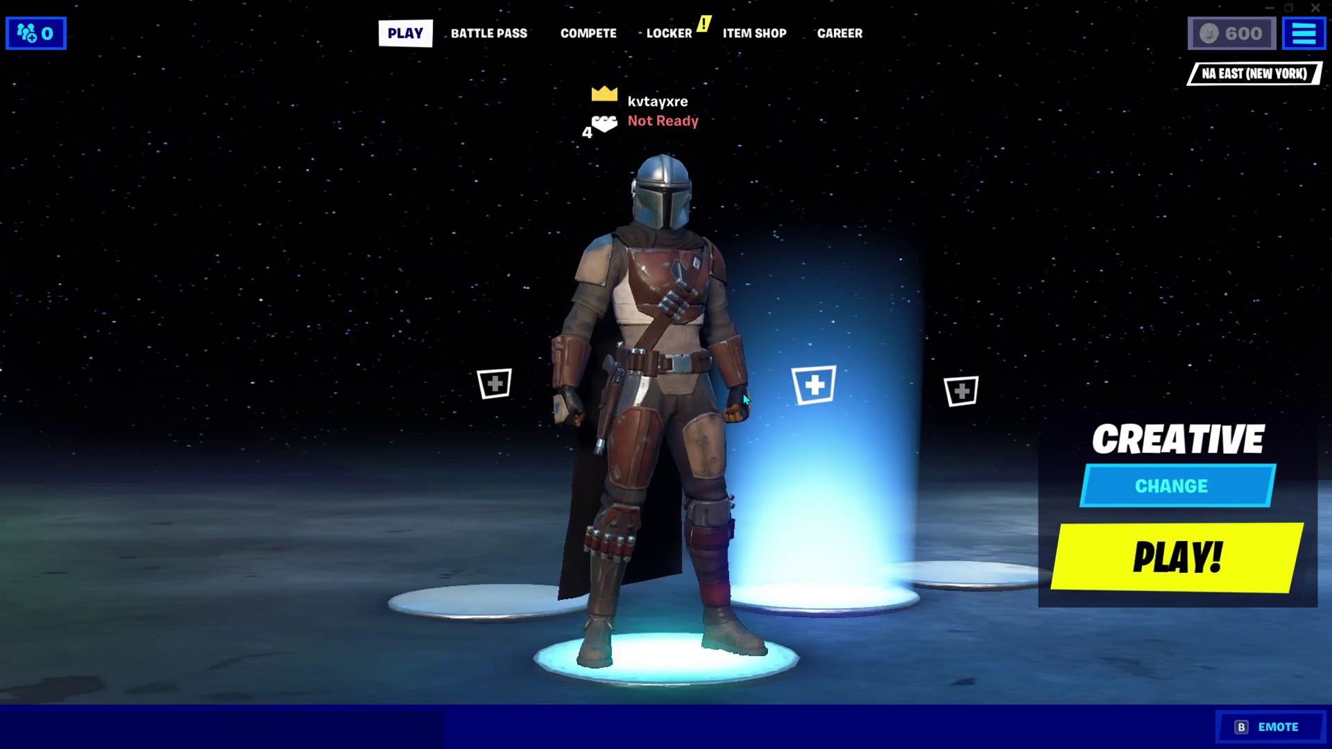
Step: Browse the Featured and Daily sections of the Item Shop and view the details of Candy Axe and Volley Girl
left_click(755, 33)
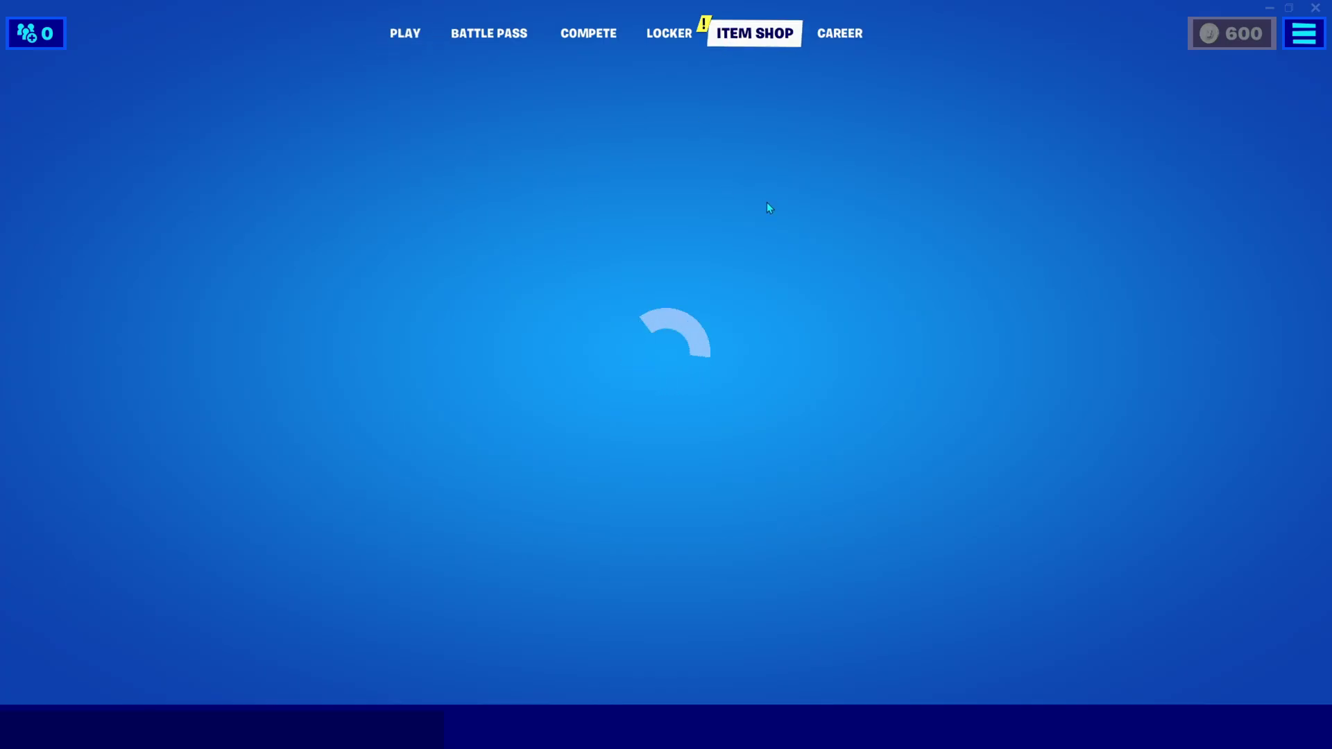
scroll(698, 284, "down", 3)
scroll(697, 284, "up", 3)
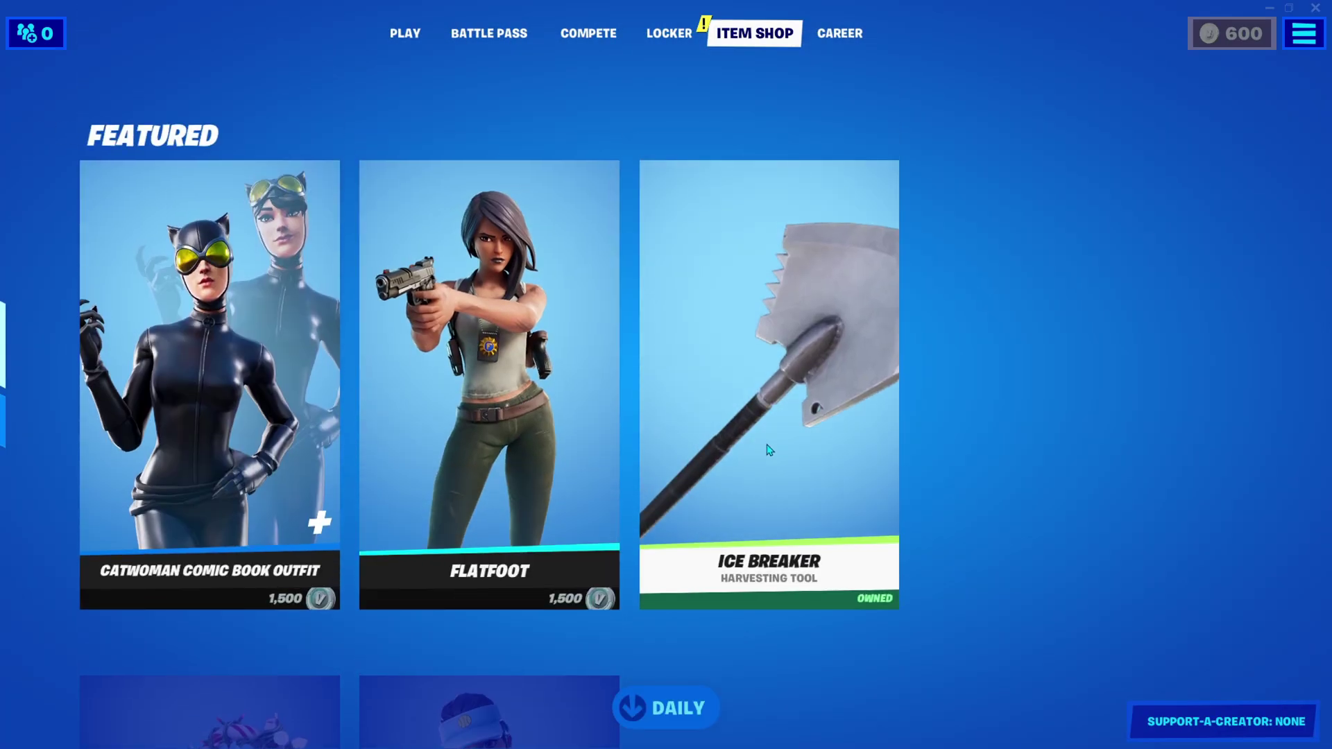
scroll(711, 474, "down", 3)
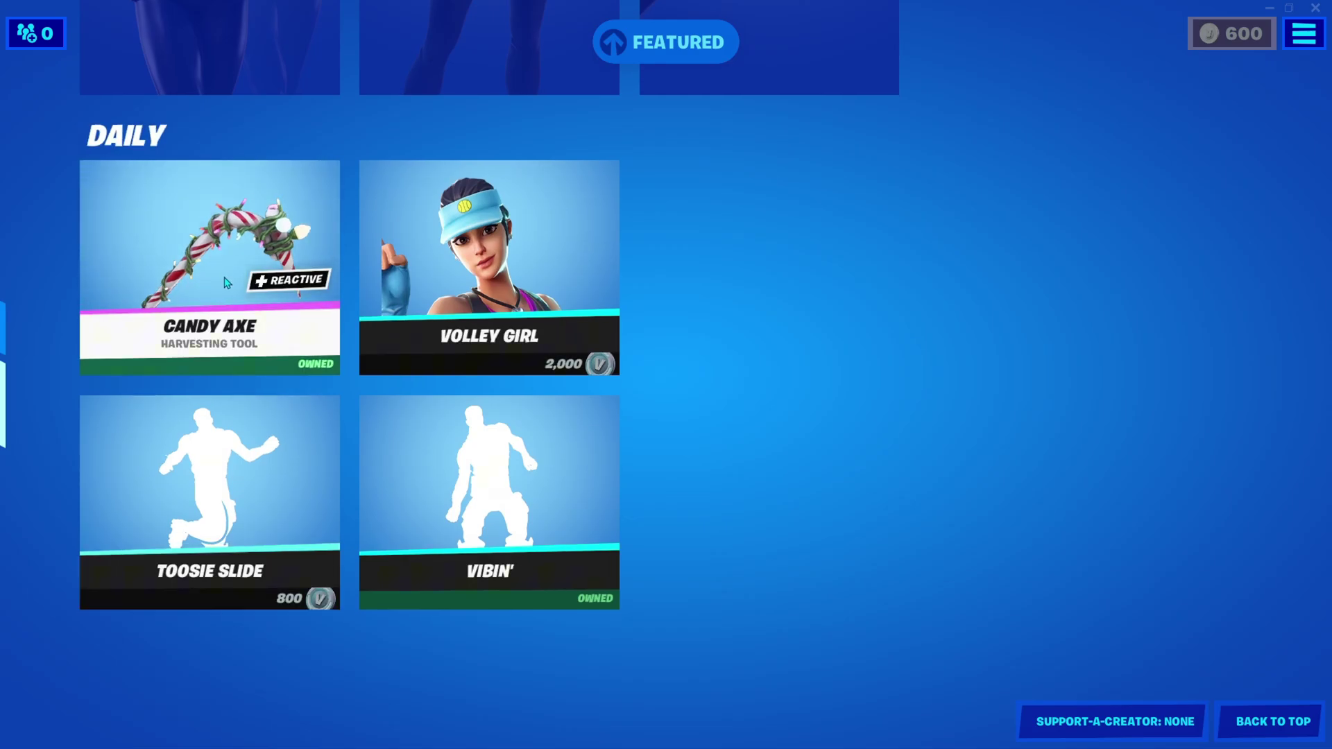
left_click(225, 283)
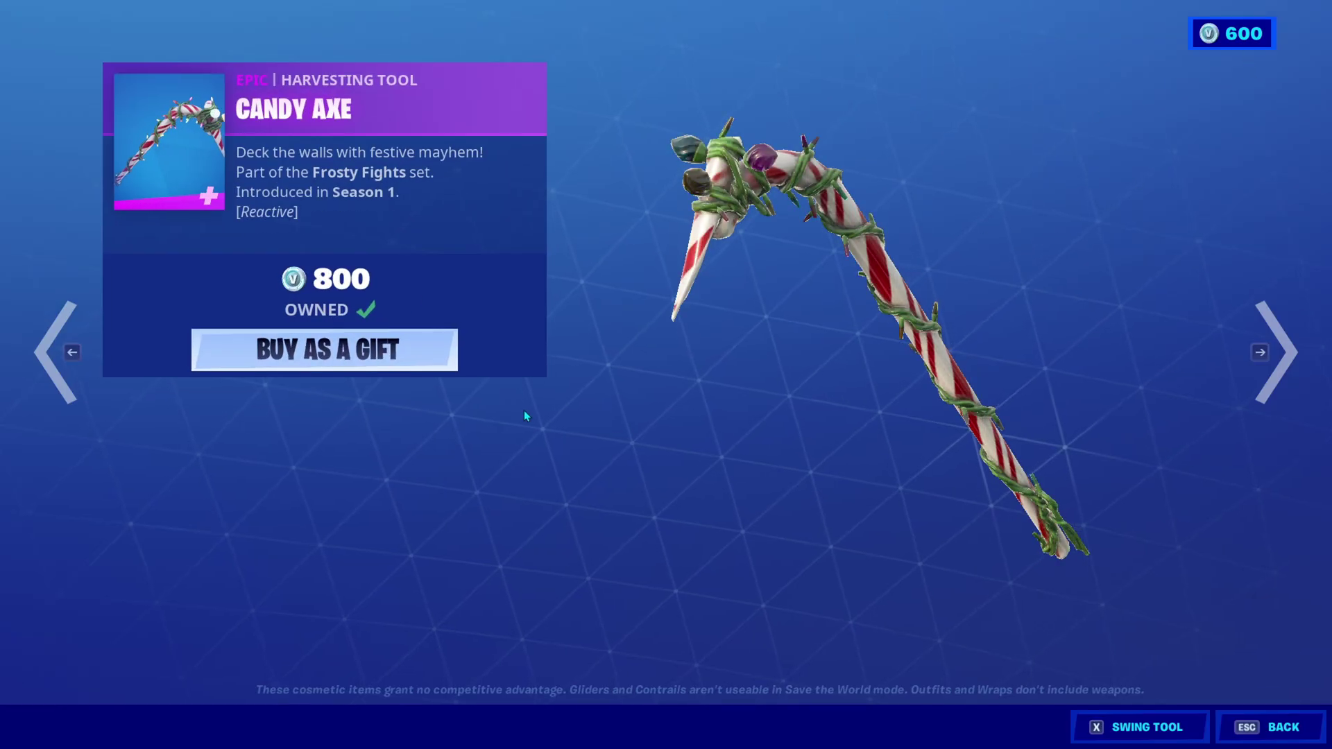
key("Escape")
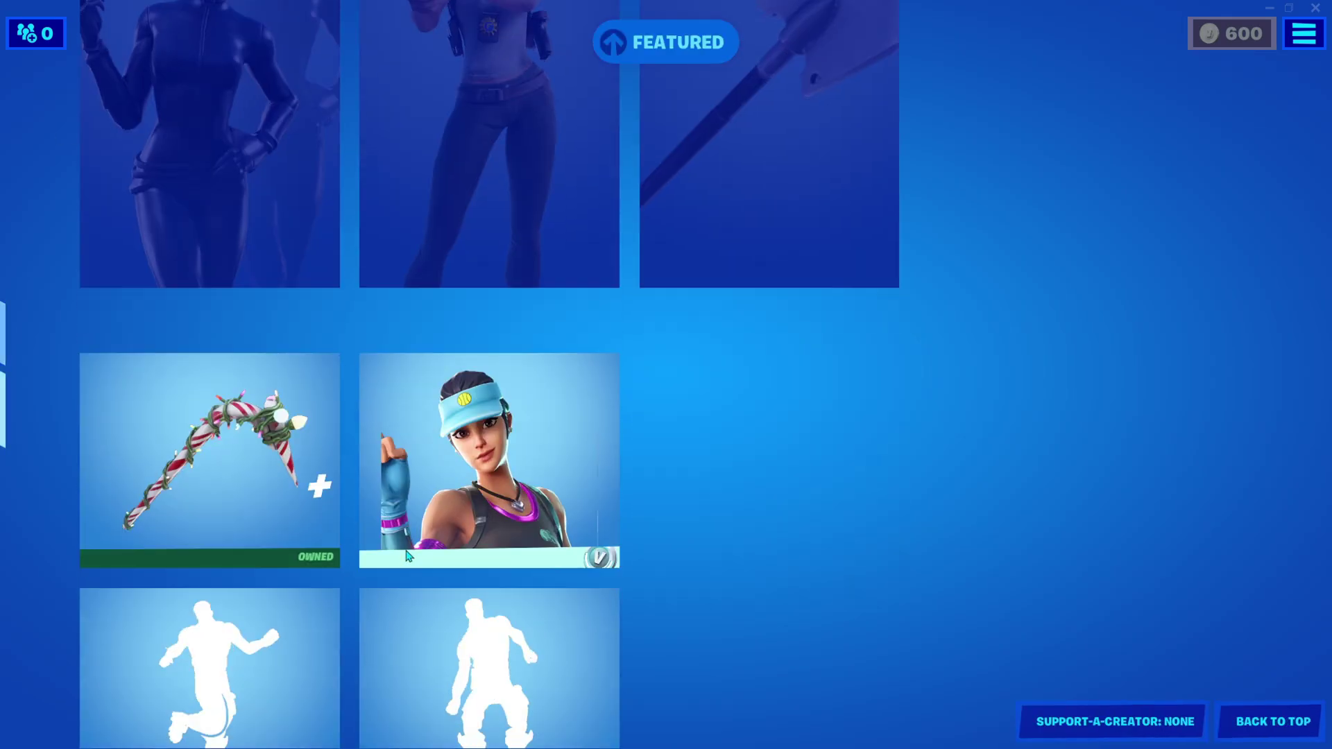
left_click(407, 555)
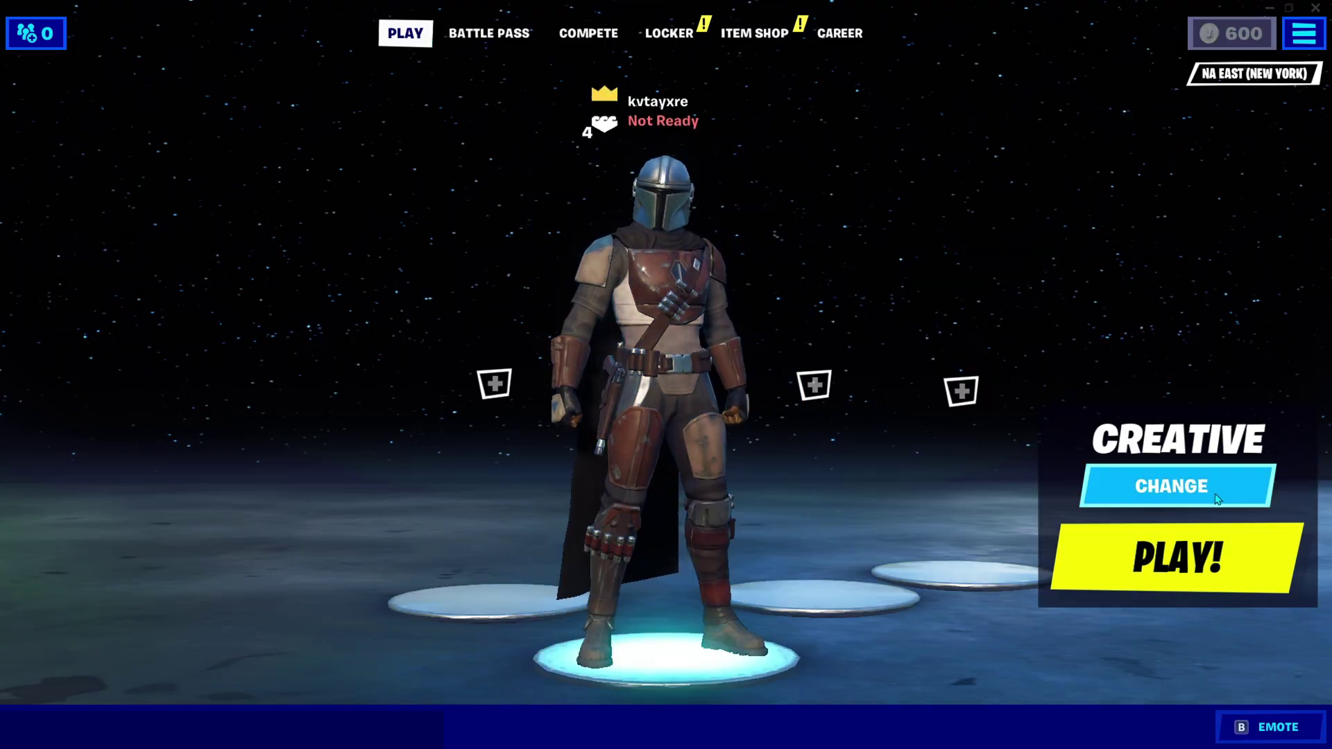
Step: Look at the Lategame Arena solo mode, choose Creative as the game mode, and start a match
left_click(1177, 398)
left_click(762, 531)
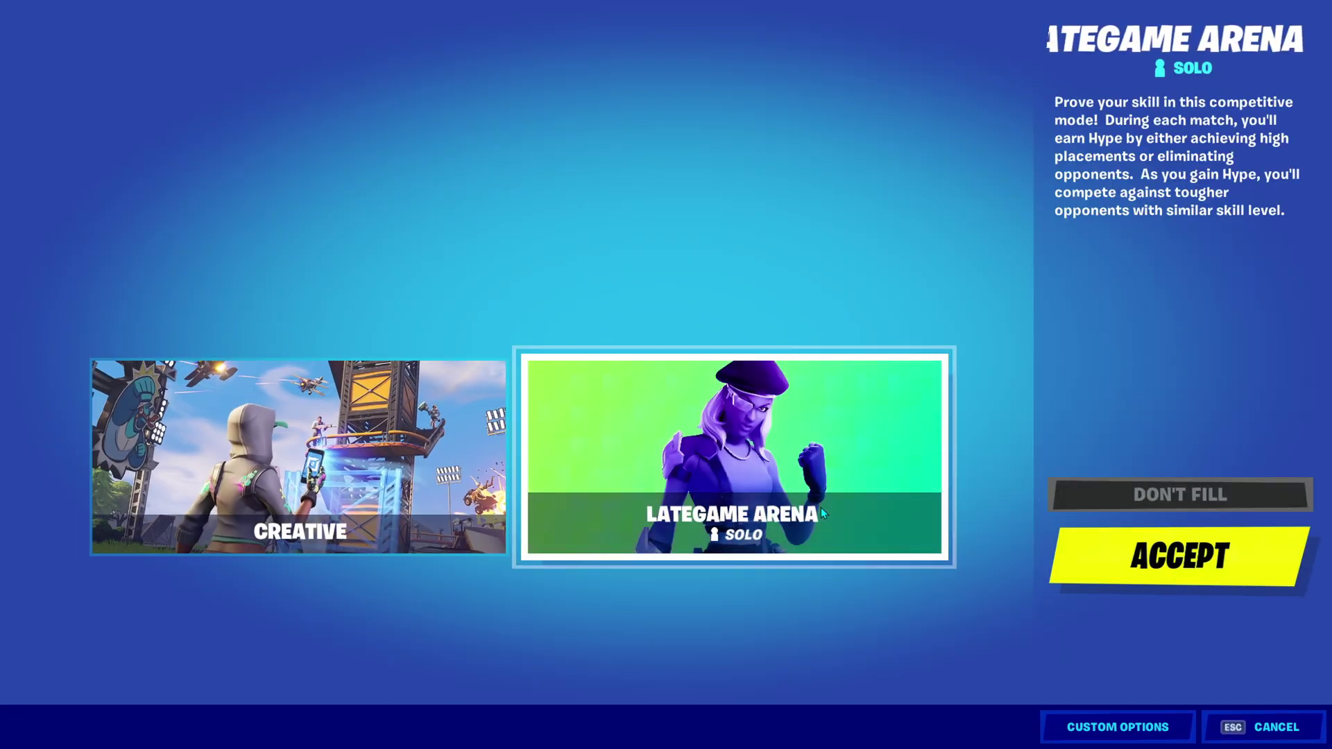
left_click(298, 479)
left_click(1096, 565)
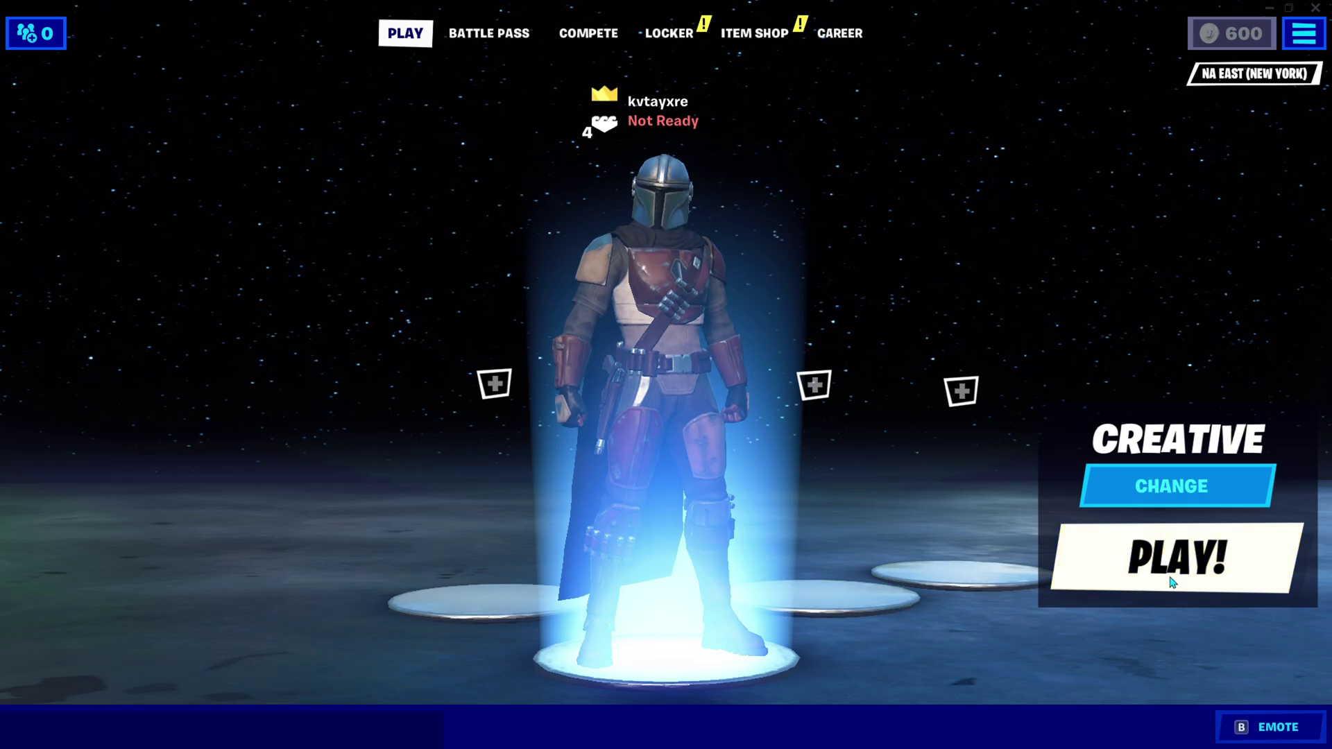
left_click(1107, 575)
left_click(835, 621)
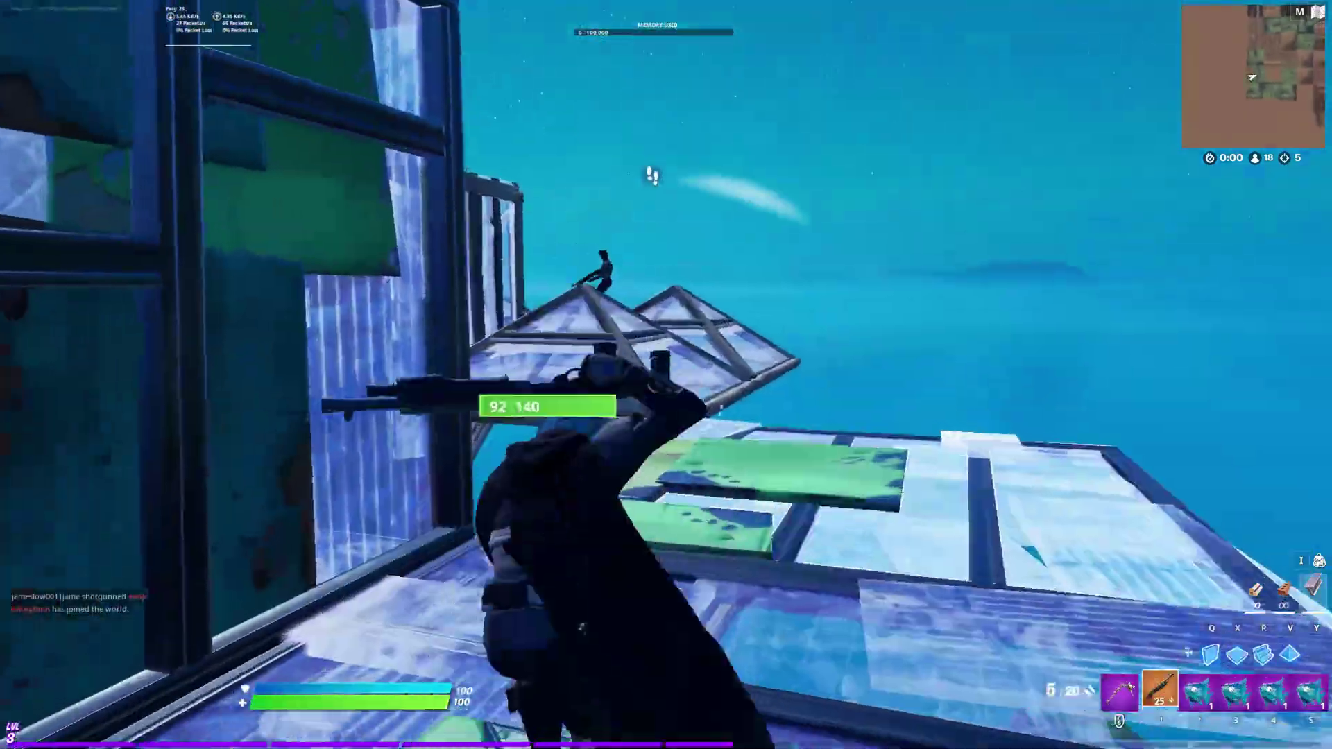
key("e")
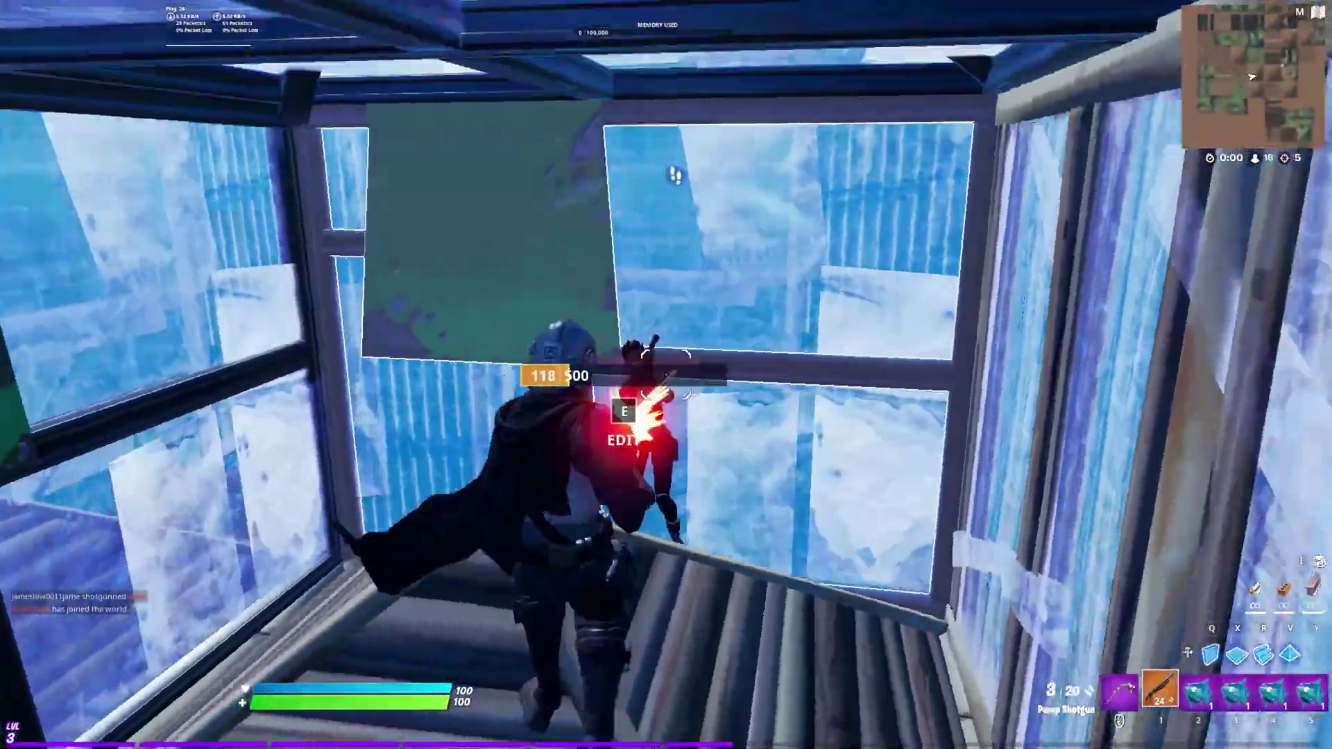
left_click(666, 374)
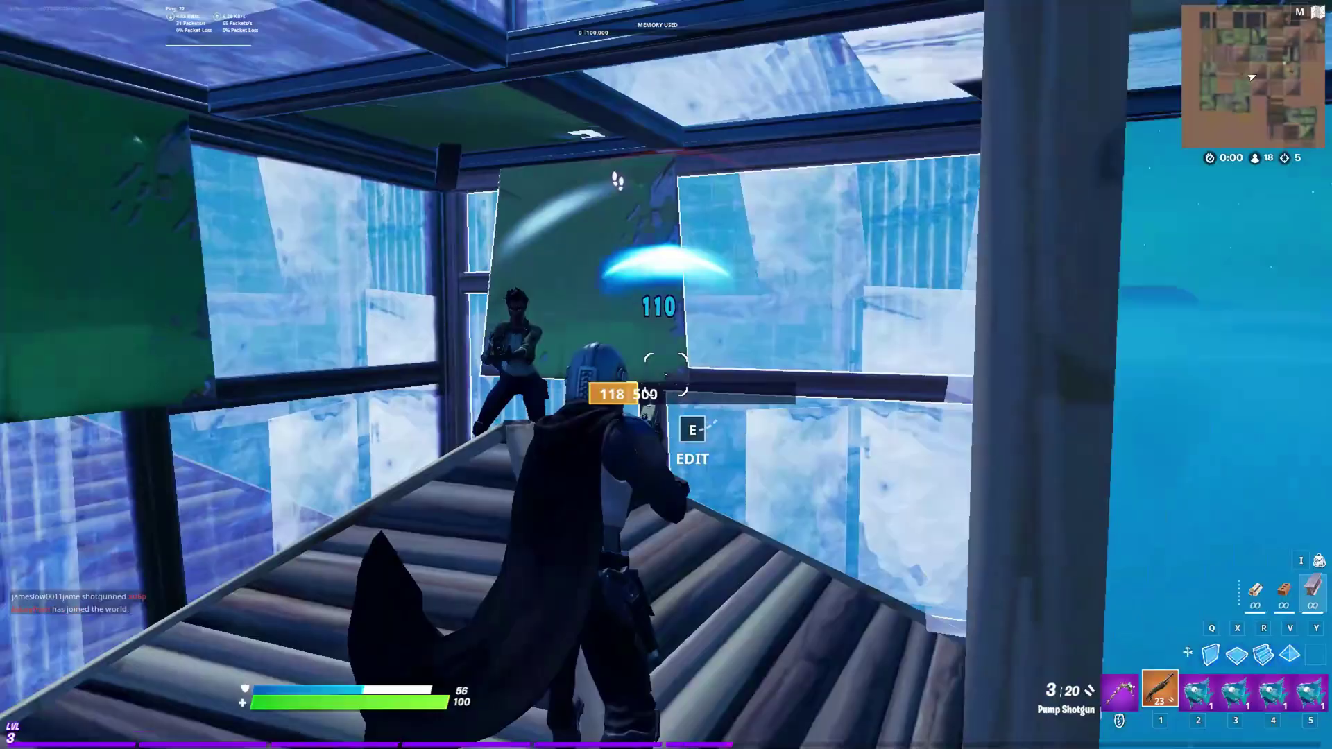
left_click(666, 374)
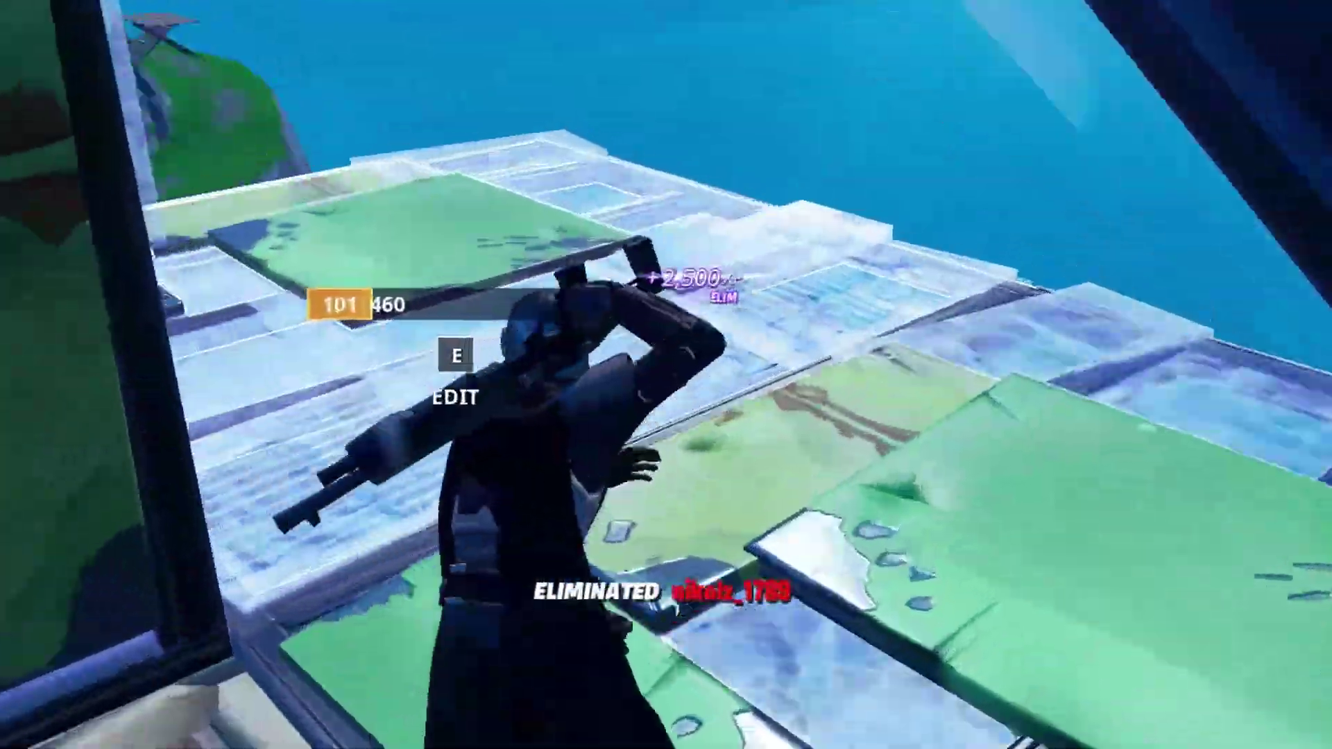
left_click(666, 374)
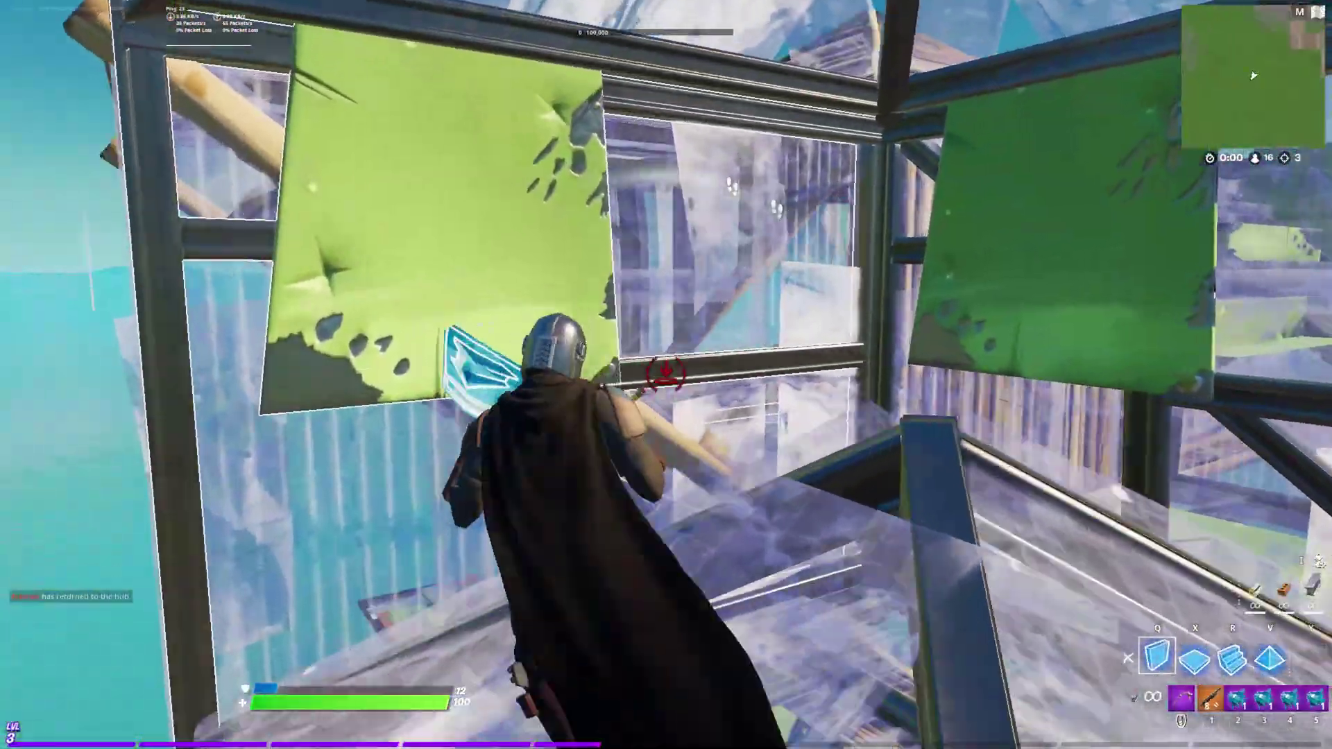
left_click(666, 375)
left_click(666, 375)
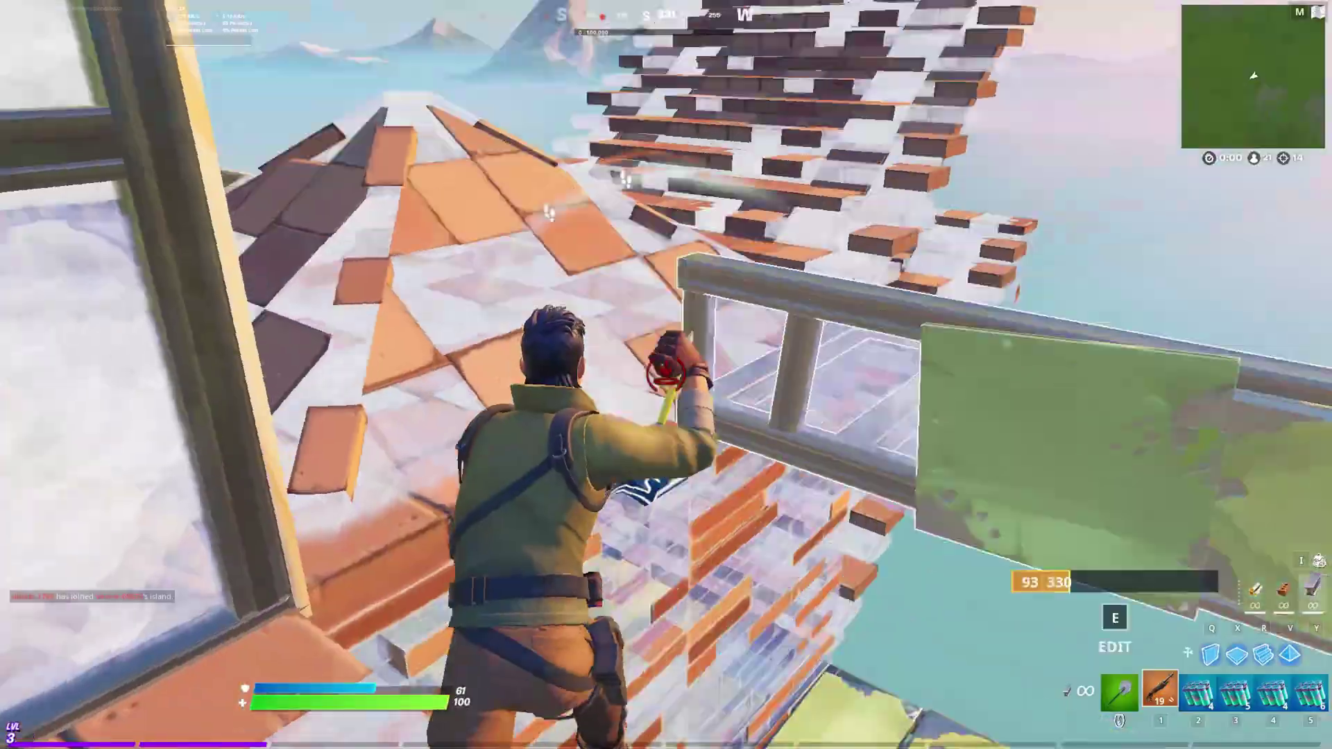
left_click(666, 375)
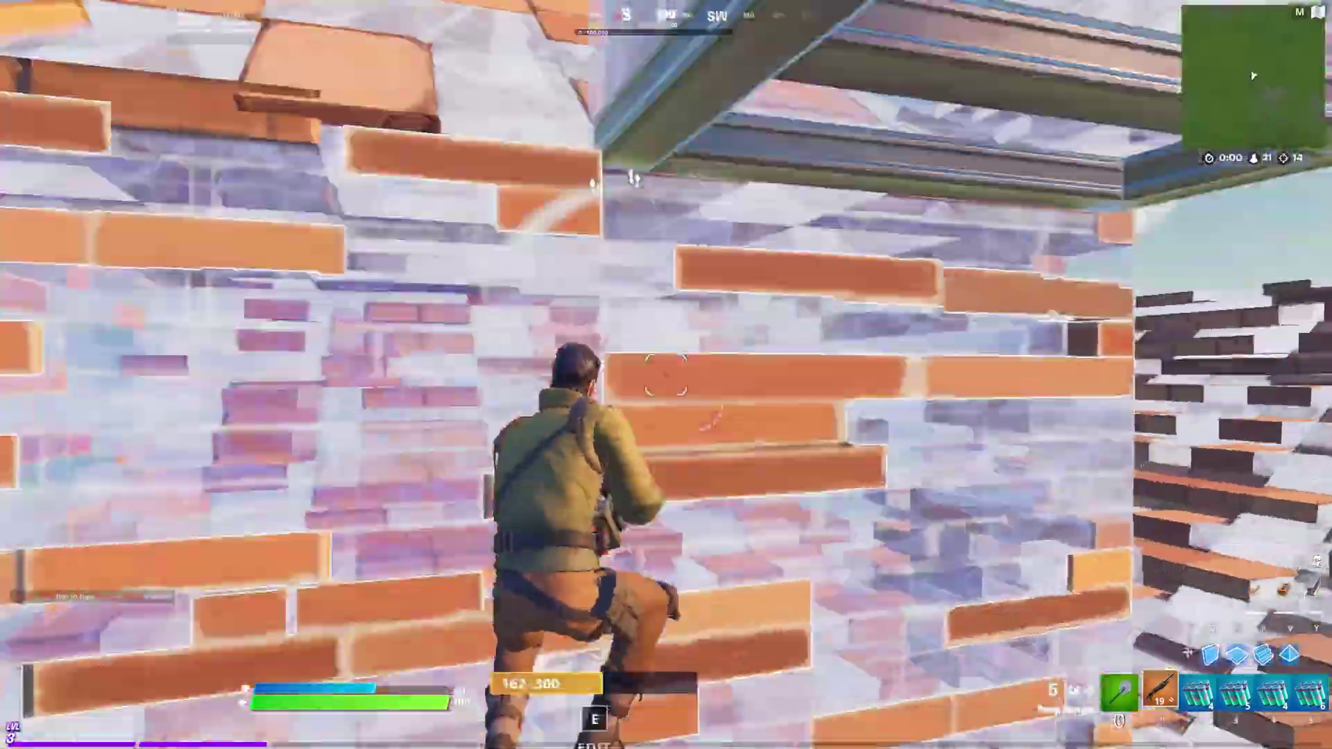
left_click(666, 375)
left_click(666, 375)
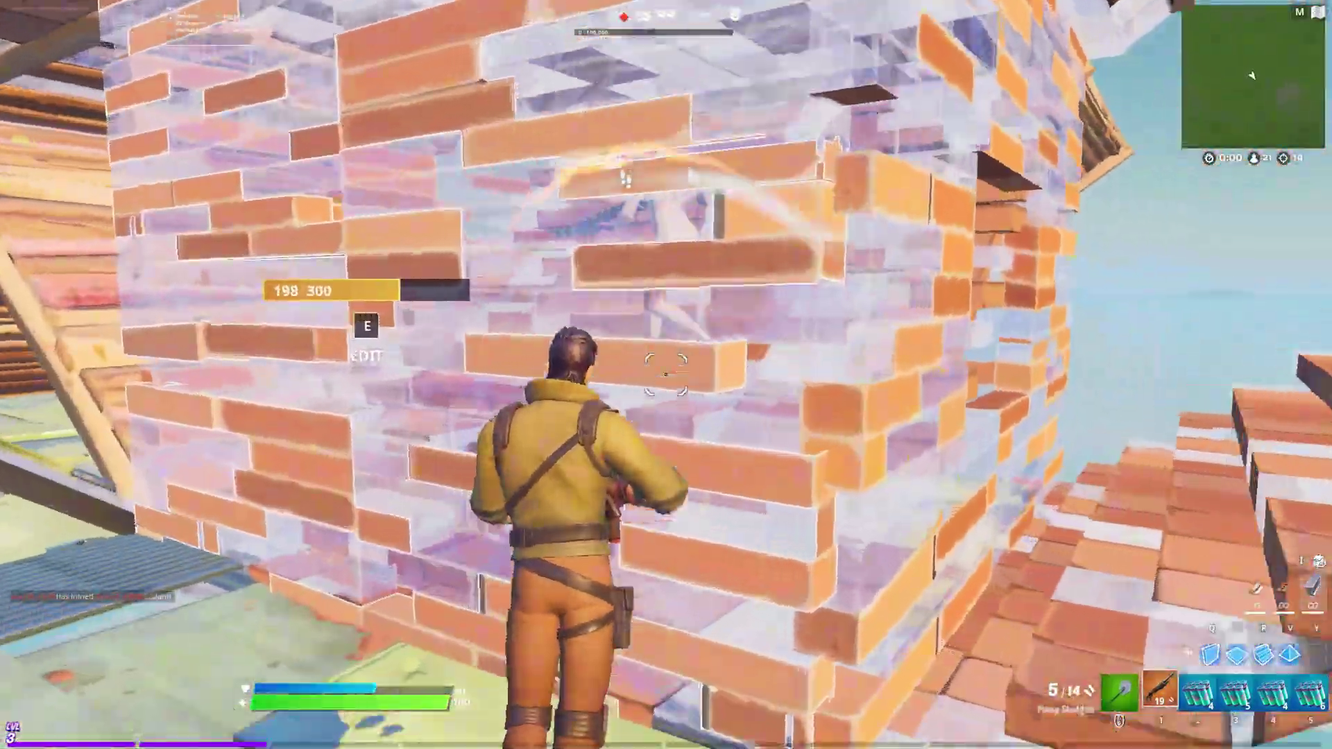
key("1")
left_click(666, 374)
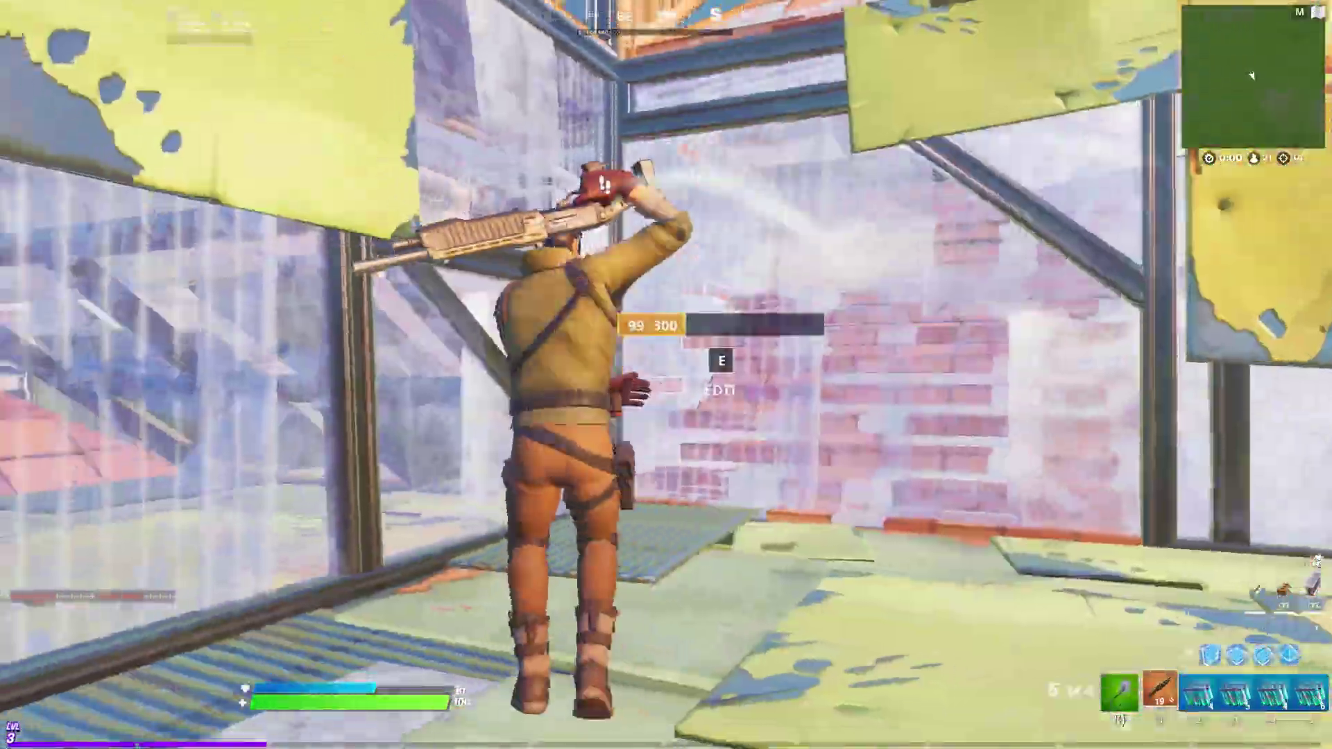
left_click(666, 374)
left_click(666, 375)
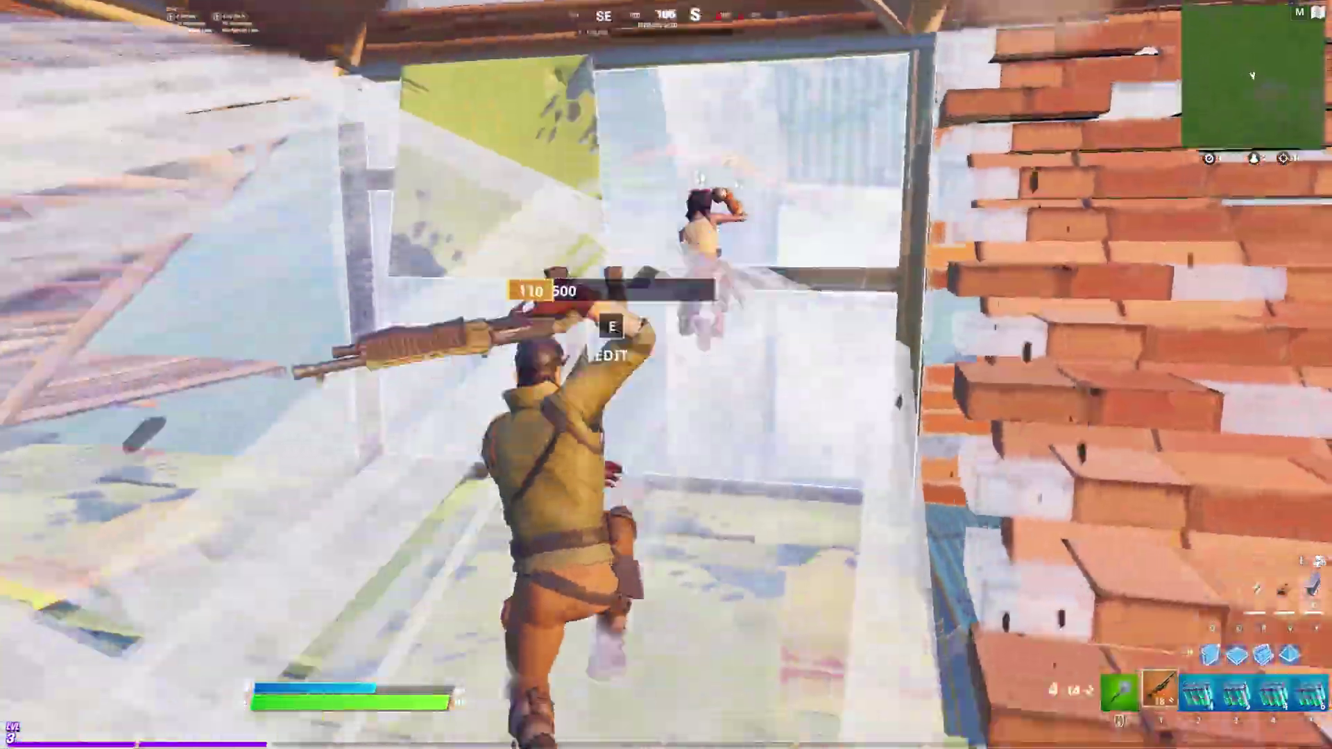
left_click(666, 375)
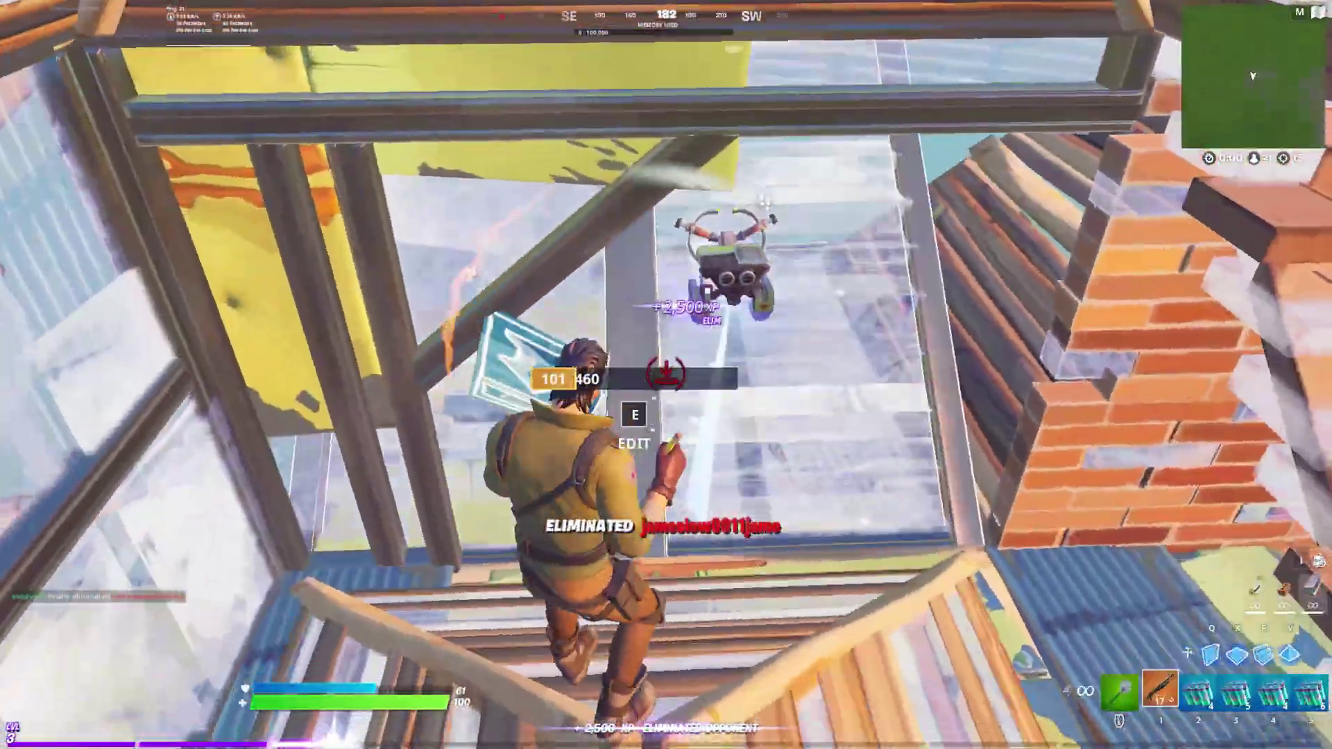
left_click(666, 374)
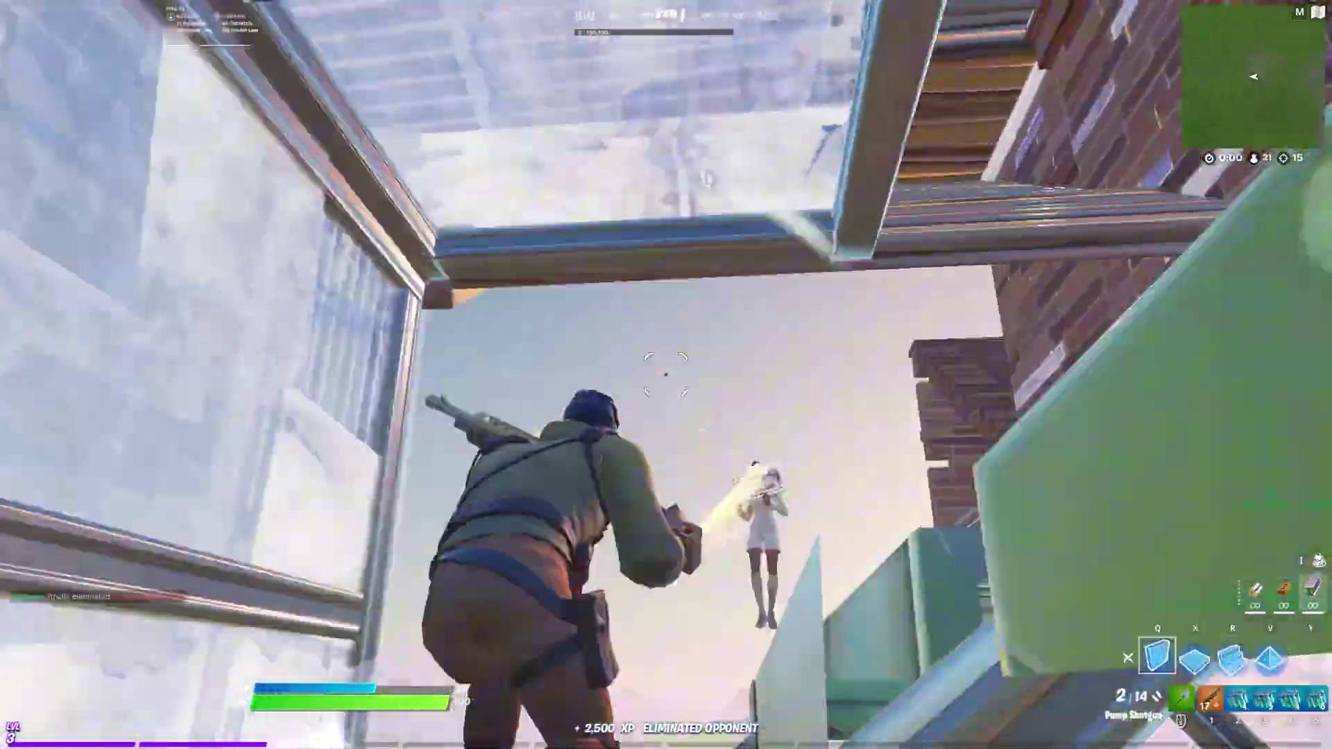
key("e")
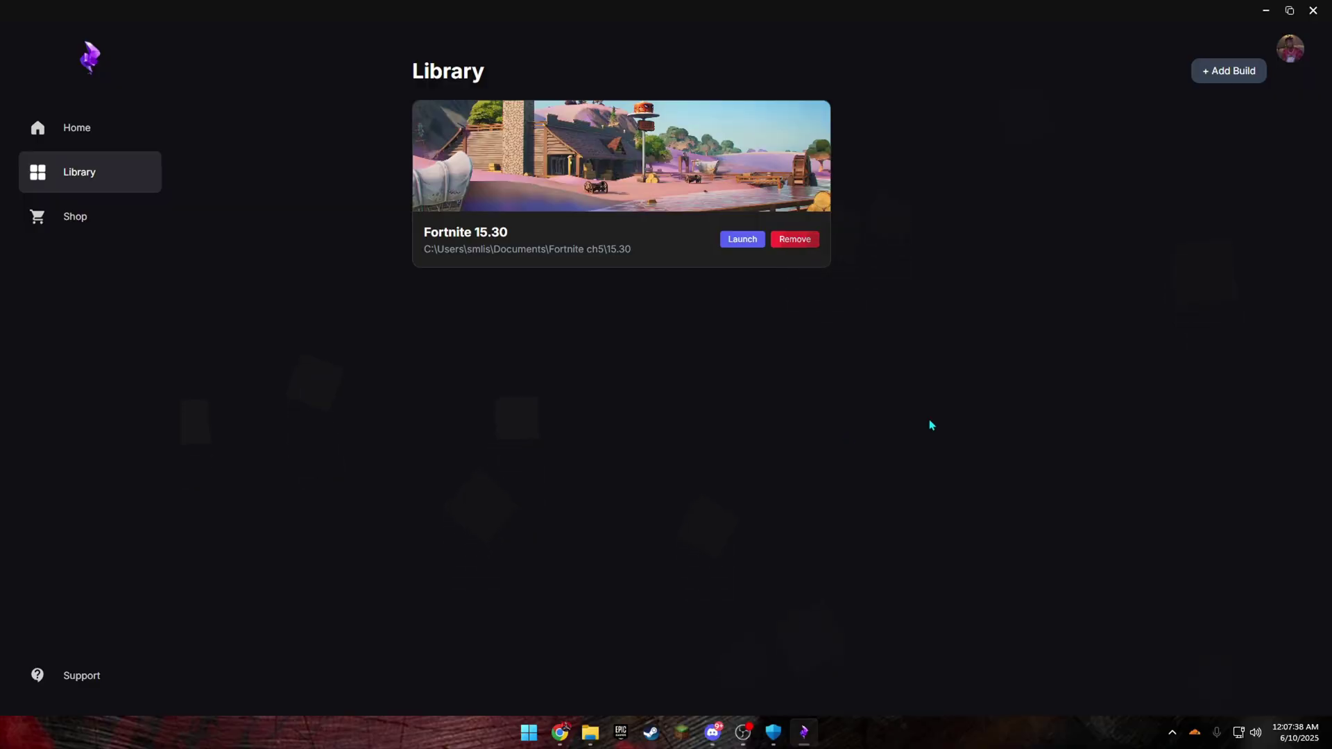
Step: Minimize the Crystal launcher to return to the #downloads channel in Discord
left_click(1265, 9)
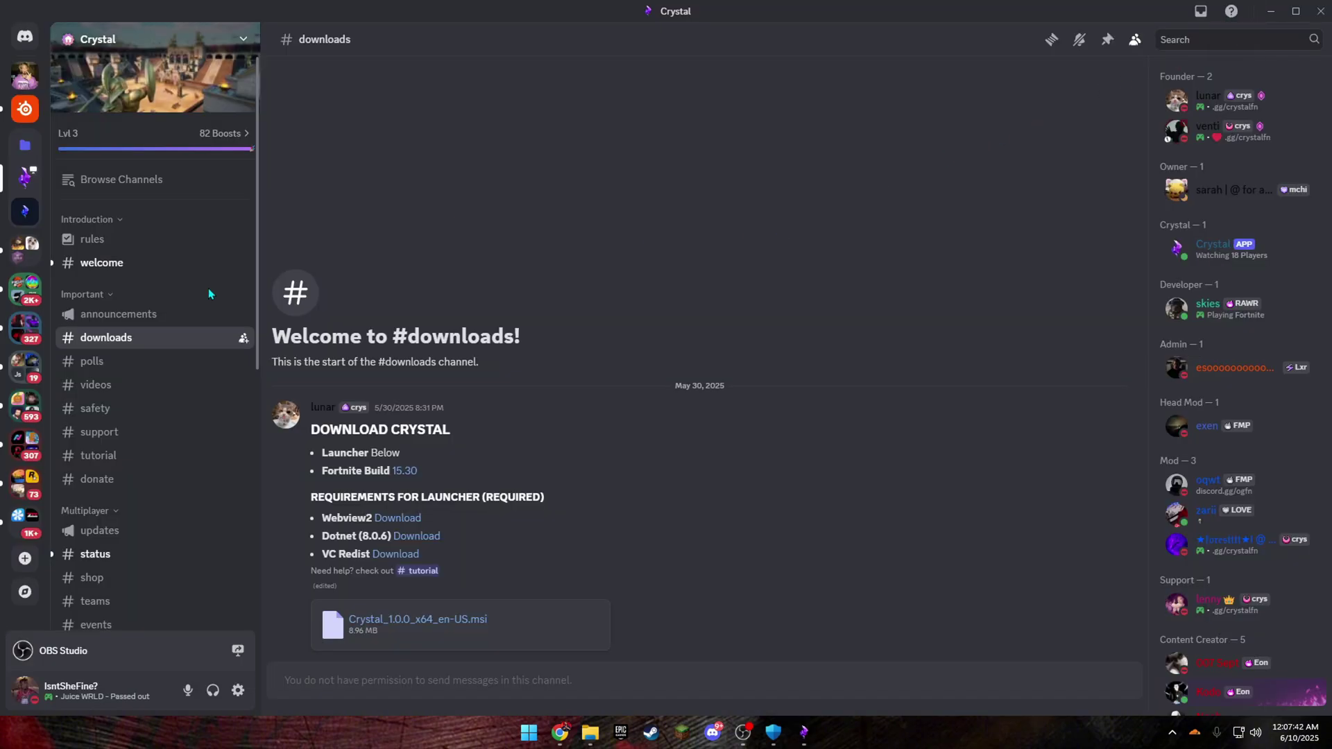